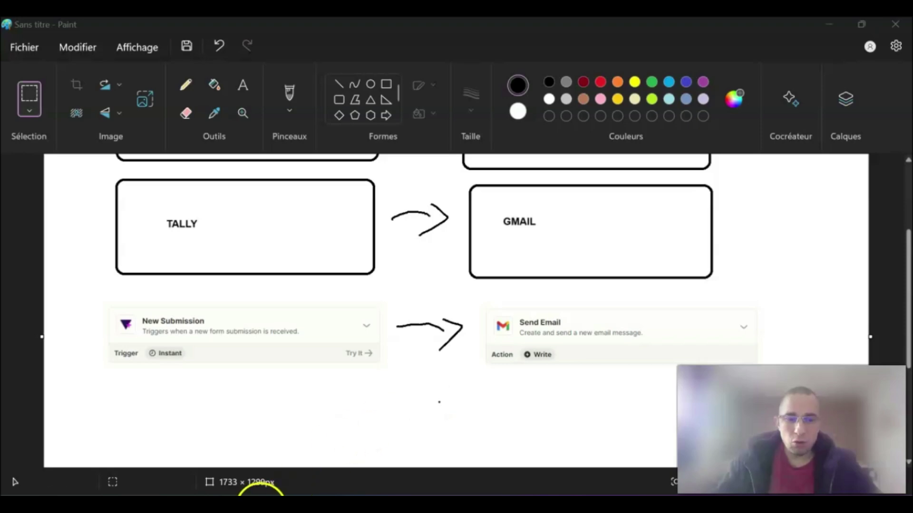
Go back from Paint to the Zap editor and show the action step's app search listing Gmail
{"action": "mouse_move", "coordinate": [248, 495]}
{"action": "left_click", "coordinate": [299, 442]}
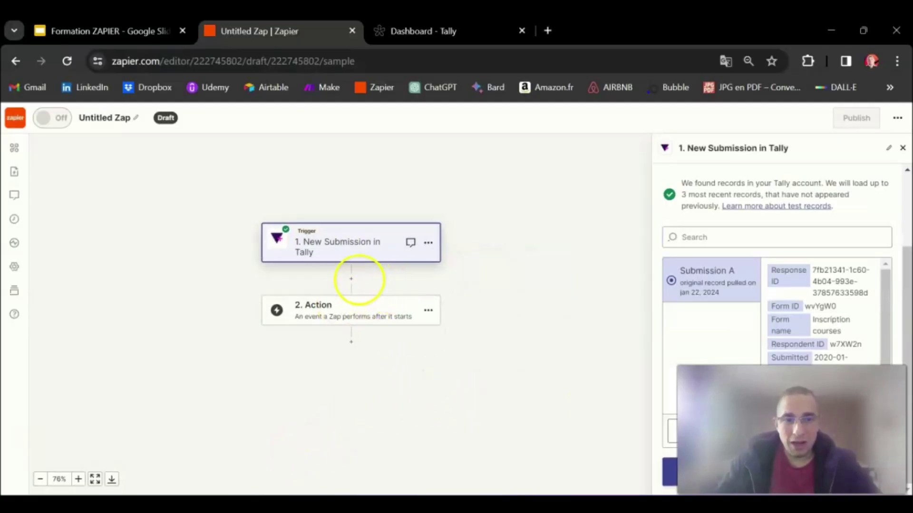
{"action": "left_click", "coordinate": [328, 321]}
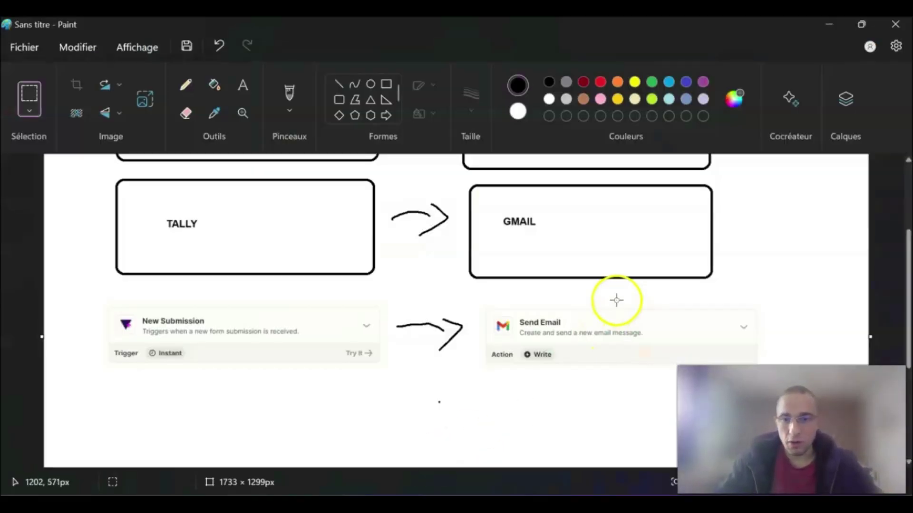
{"action": "scroll", "coordinate": [575, 247], "scroll_direction": "up", "scroll_amount": 1}
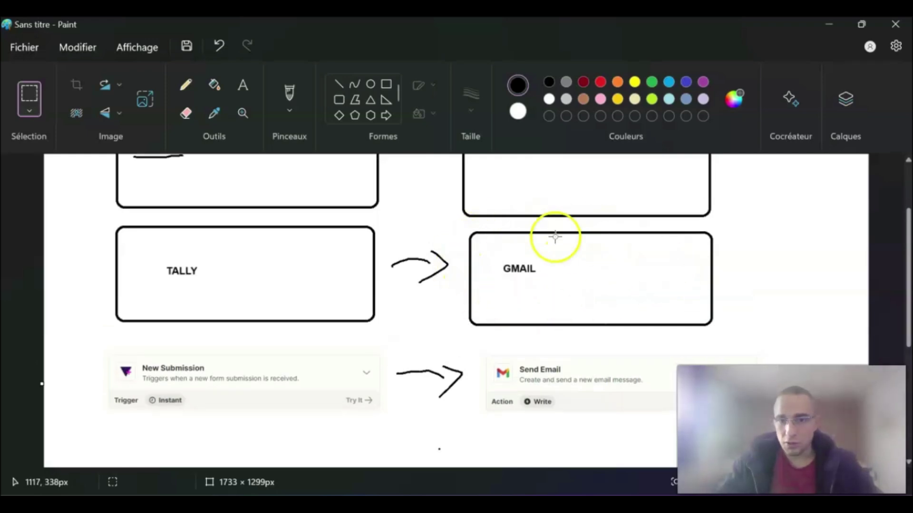
{"action": "scroll", "coordinate": [534, 275], "scroll_direction": "down", "scroll_amount": 1}
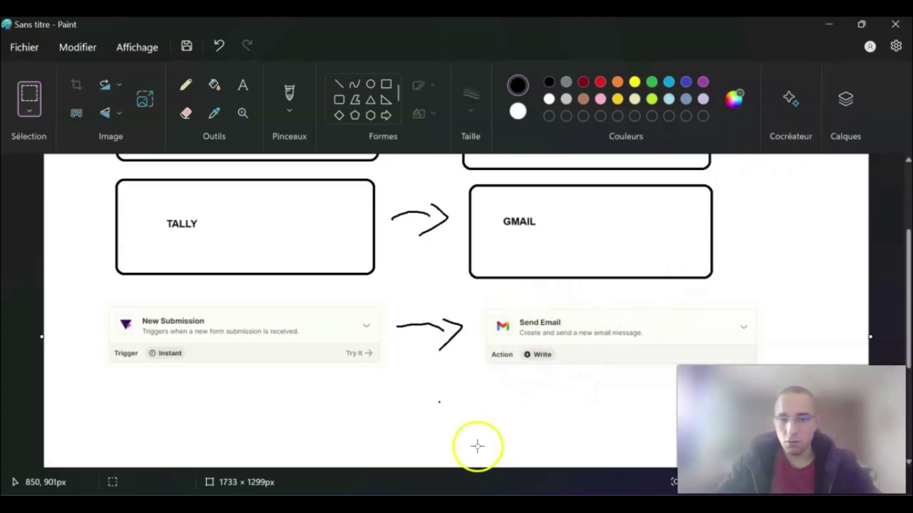
Choose Gmail as the action step's app and open its event list
{"action": "mouse_move", "coordinate": [247, 494]}
{"action": "left_click", "coordinate": [316, 472]}
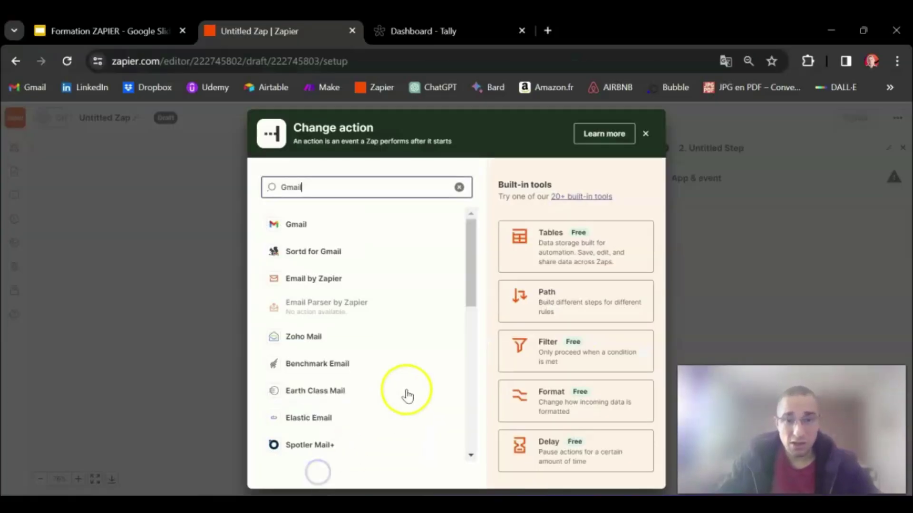
{"action": "left_click", "coordinate": [308, 235]}
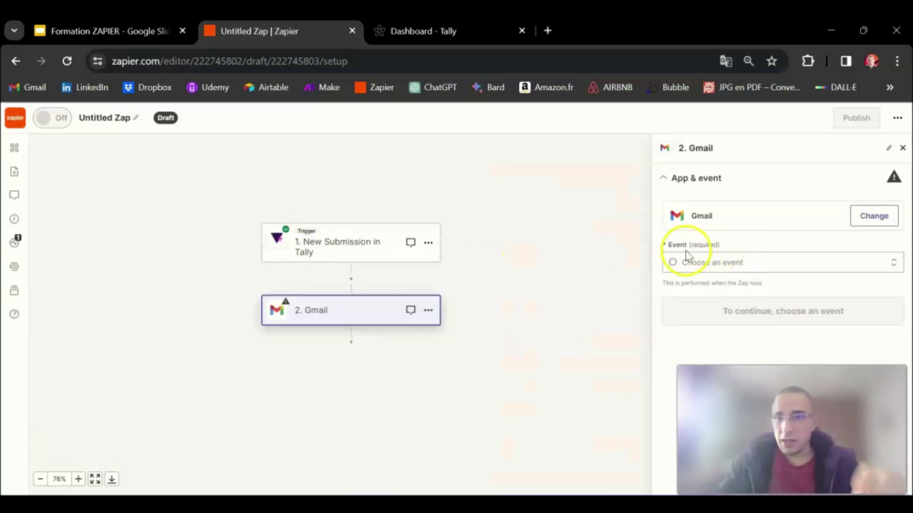
{"action": "left_click", "coordinate": [726, 262]}
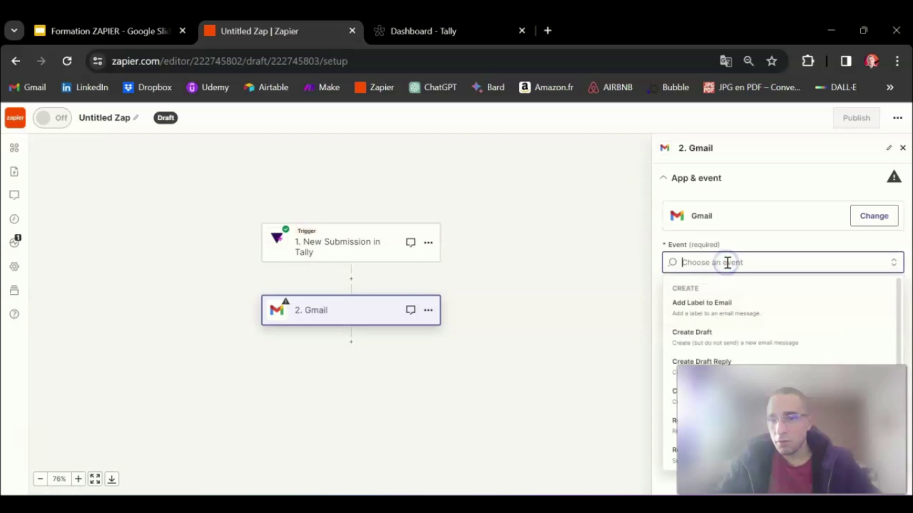
{"action": "left_click", "coordinate": [342, 494]}
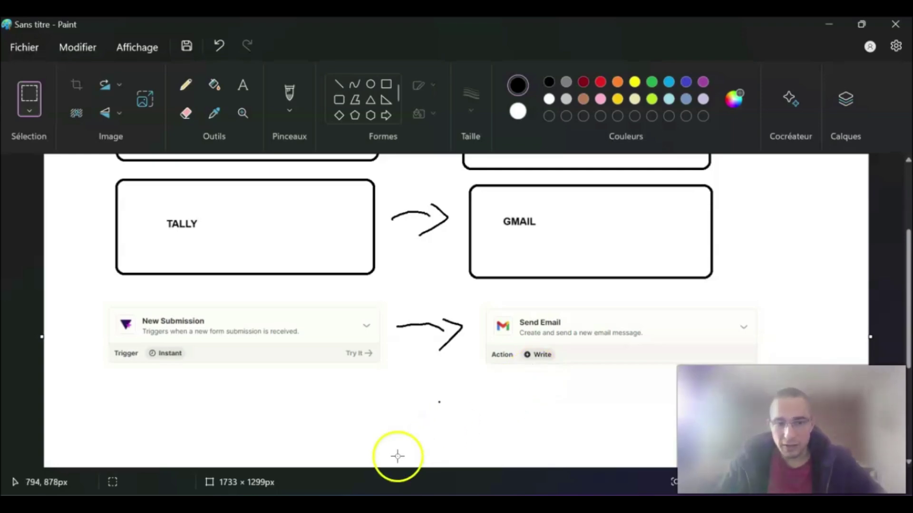
Search the events for 'S' and select Send Email as the Gmail event
{"action": "left_click", "coordinate": [255, 509]}
{"action": "left_click", "coordinate": [343, 452]}
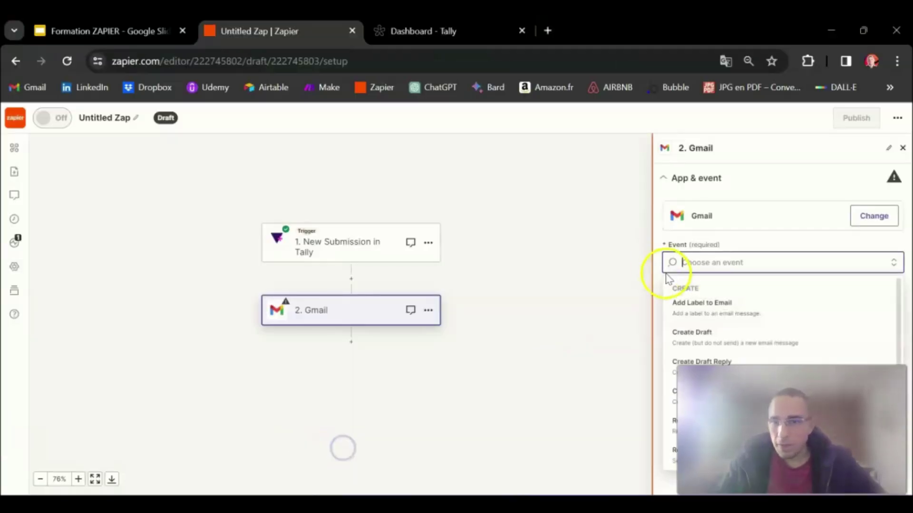
{"action": "scroll", "coordinate": [721, 317], "scroll_direction": "up", "scroll_amount": 1}
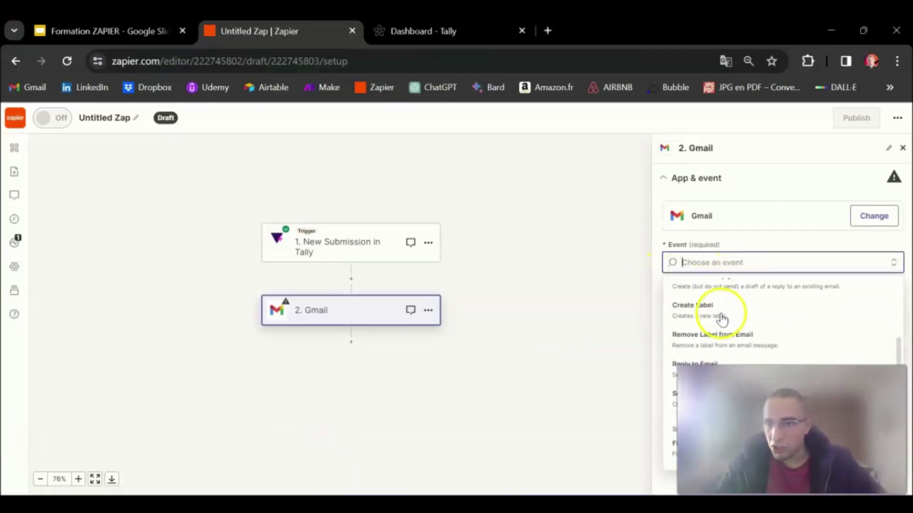
{"action": "type", "text": "Send"}
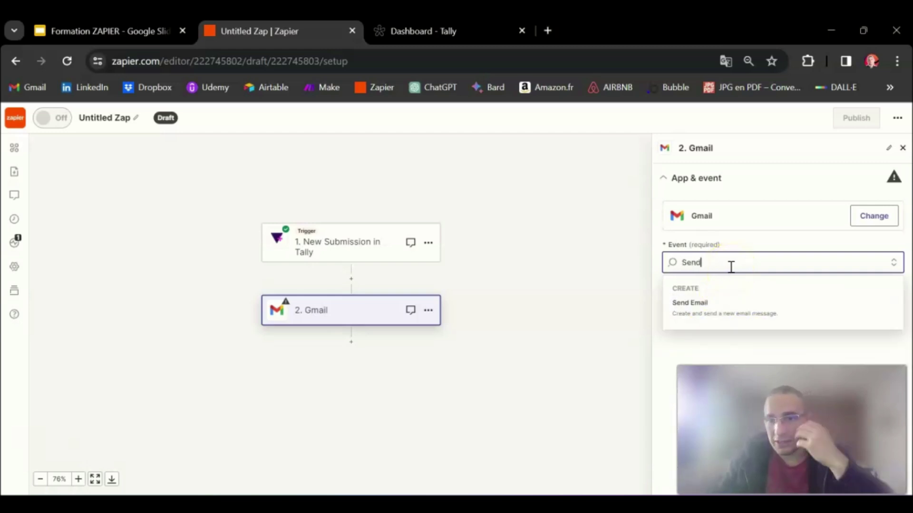
{"action": "left_click", "coordinate": [721, 307]}
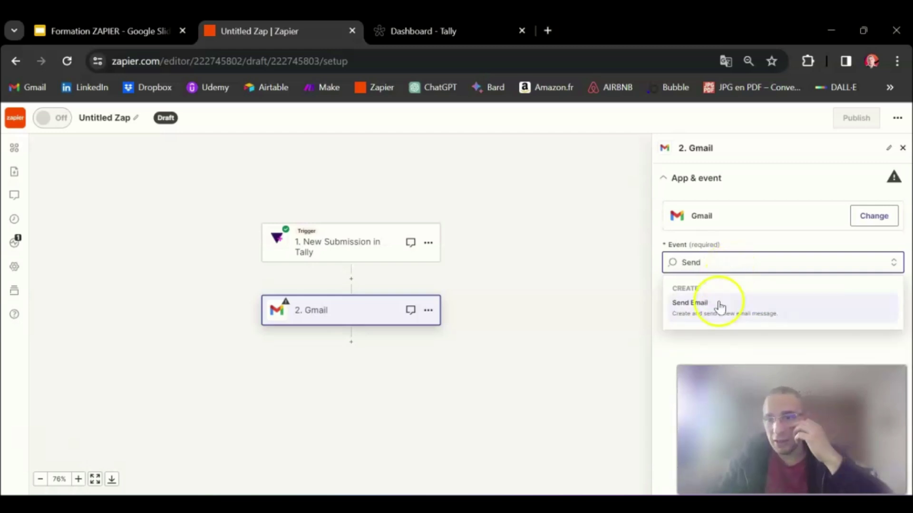
{"action": "left_click", "coordinate": [711, 310]}
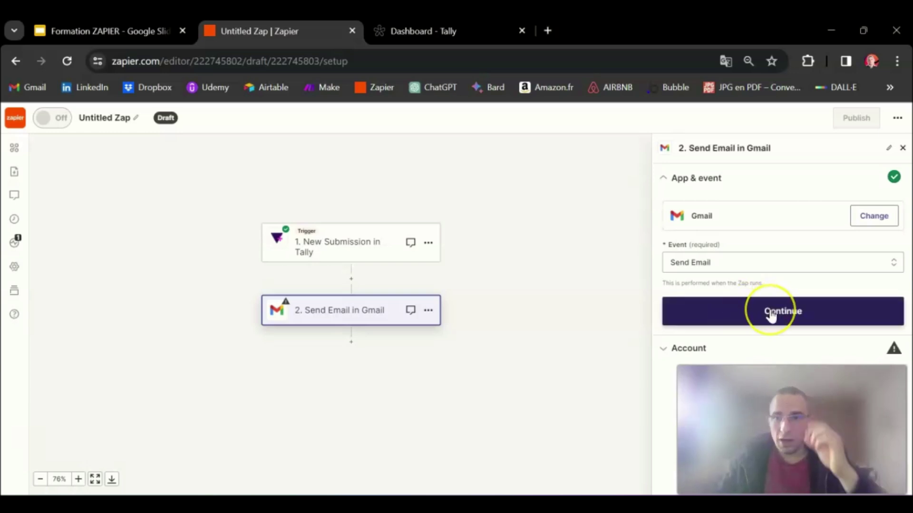
Continue to the Account section and launch the reconnect of the expired Gmail account
{"action": "left_click", "coordinate": [770, 317]}
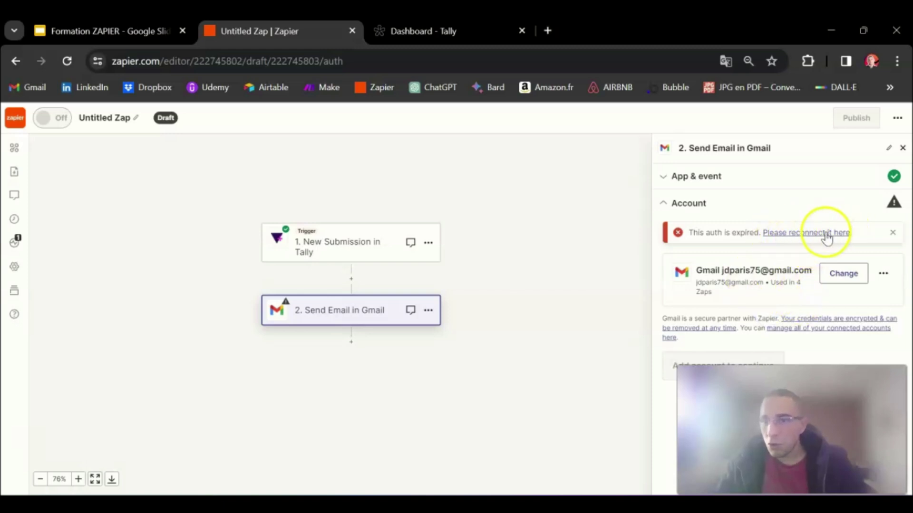
{"action": "left_click", "coordinate": [807, 233]}
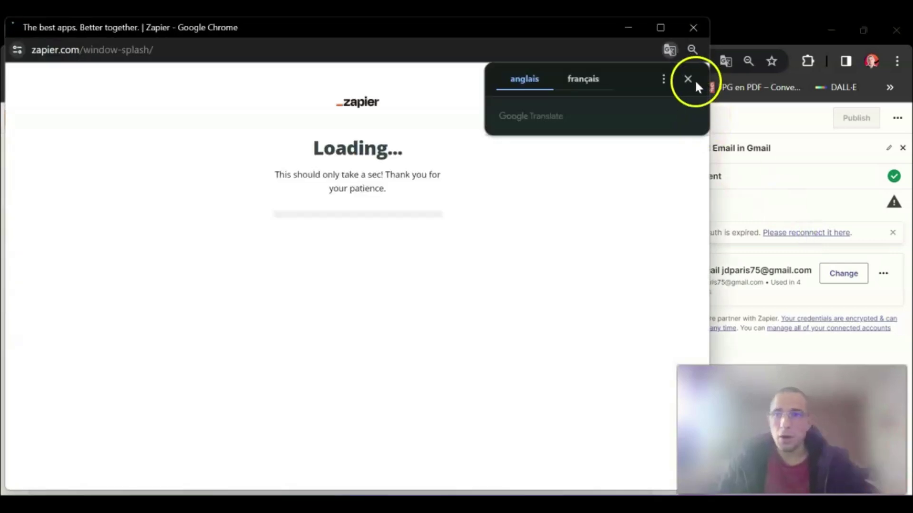
Choose the Google account and authorize Zapier to access Gmail
{"action": "left_click", "coordinate": [690, 80]}
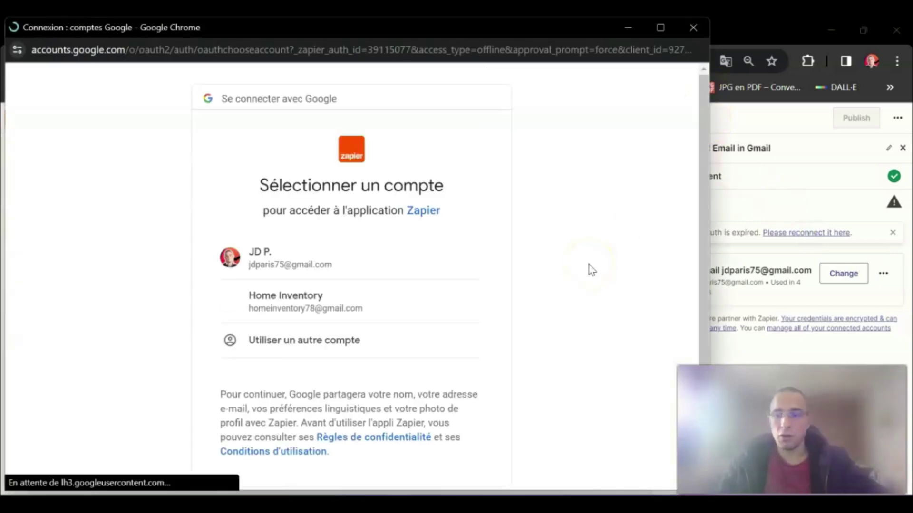
{"action": "left_click", "coordinate": [302, 264]}
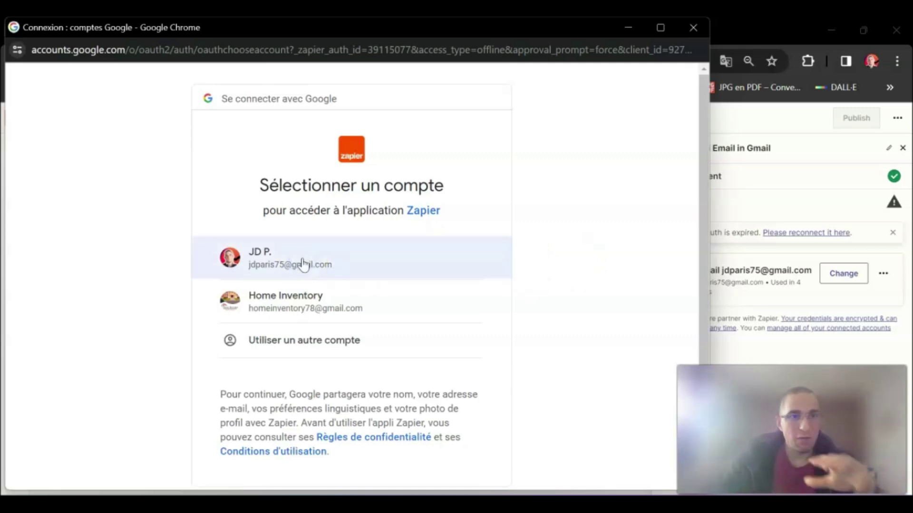
{"action": "left_click", "coordinate": [262, 270]}
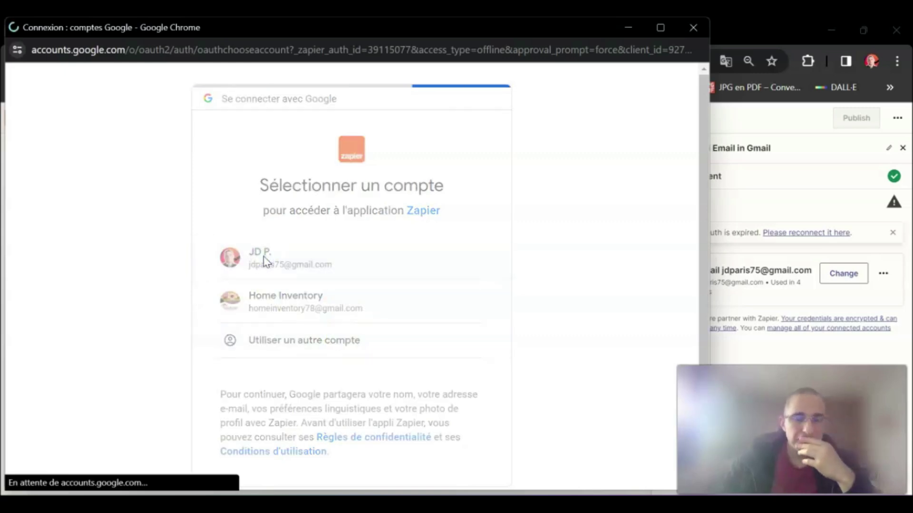
{"action": "left_click", "coordinate": [428, 392]}
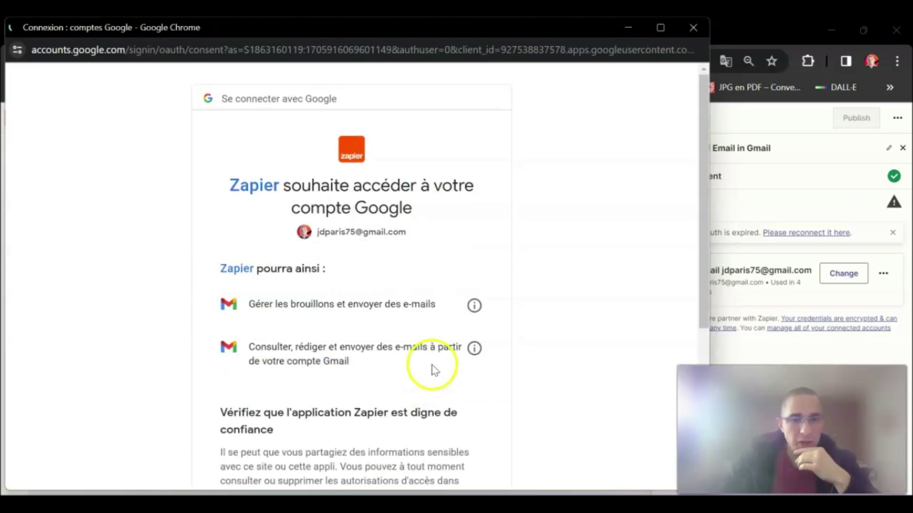
{"action": "scroll", "coordinate": [434, 370], "scroll_direction": "down", "scroll_amount": 5}
{"action": "left_click", "coordinate": [438, 365]}
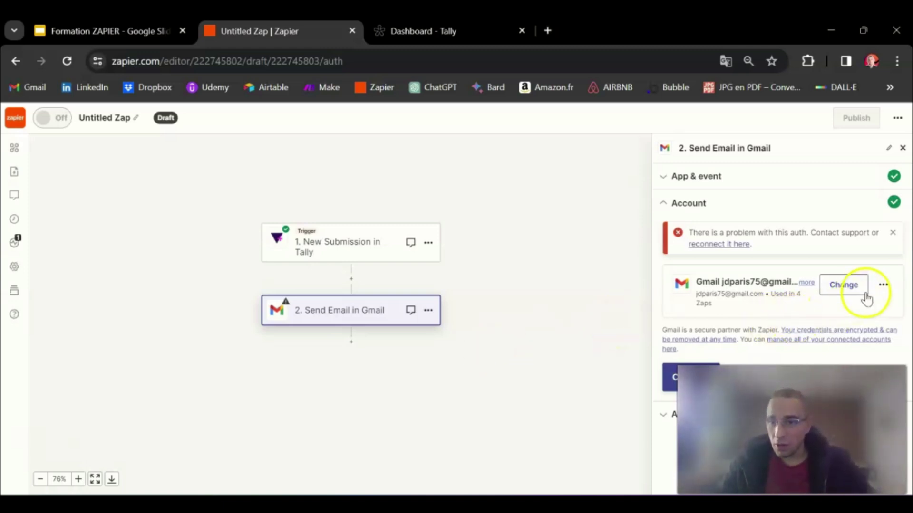
Run Test connection on the Gmail account, then continue to the To, Cc, Bcc and From fields
{"action": "left_click", "coordinate": [883, 285]}
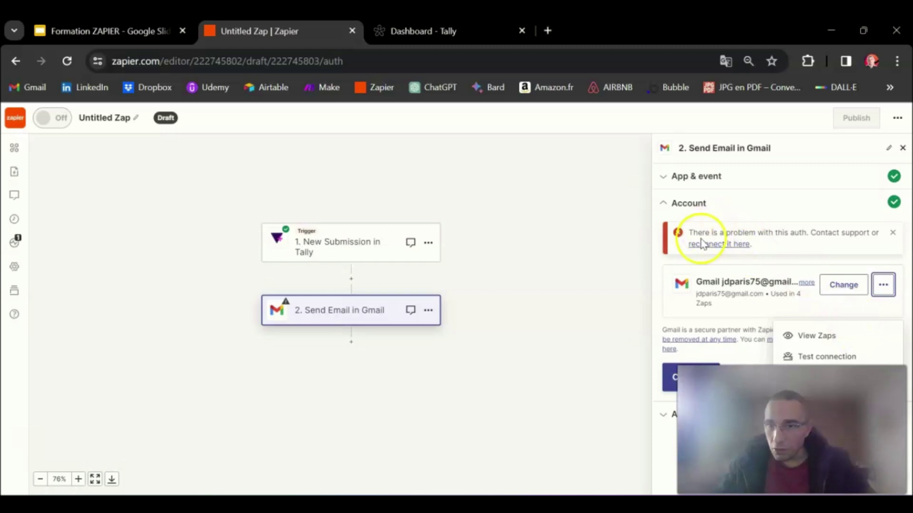
{"action": "left_click", "coordinate": [849, 360]}
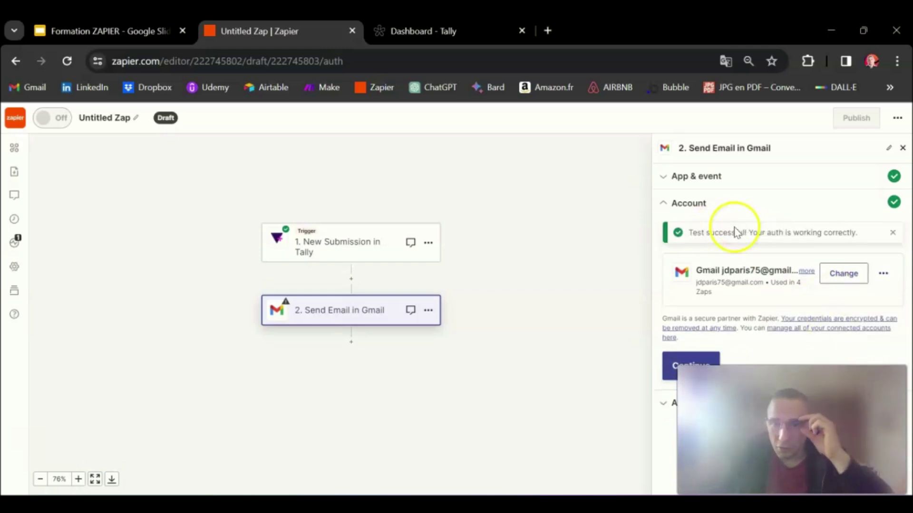
{"action": "left_click", "coordinate": [883, 273]}
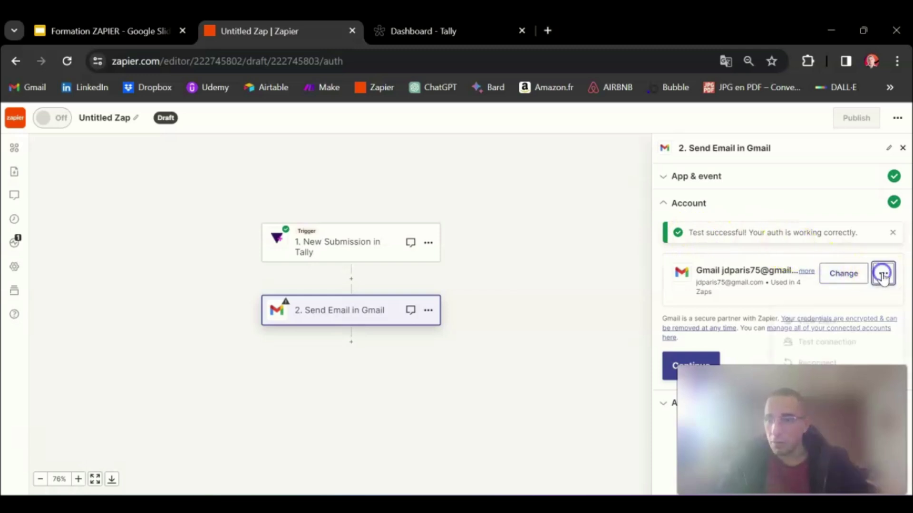
{"action": "left_click", "coordinate": [844, 351]}
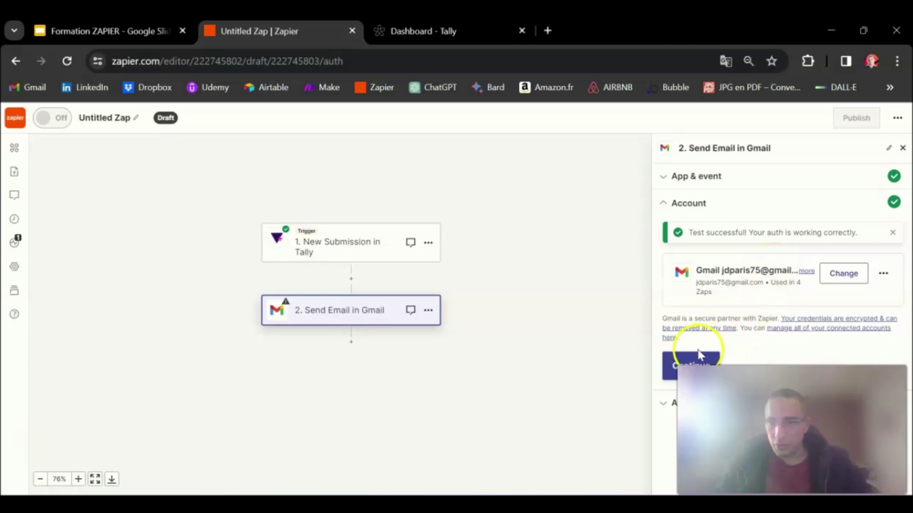
{"action": "left_click", "coordinate": [671, 359]}
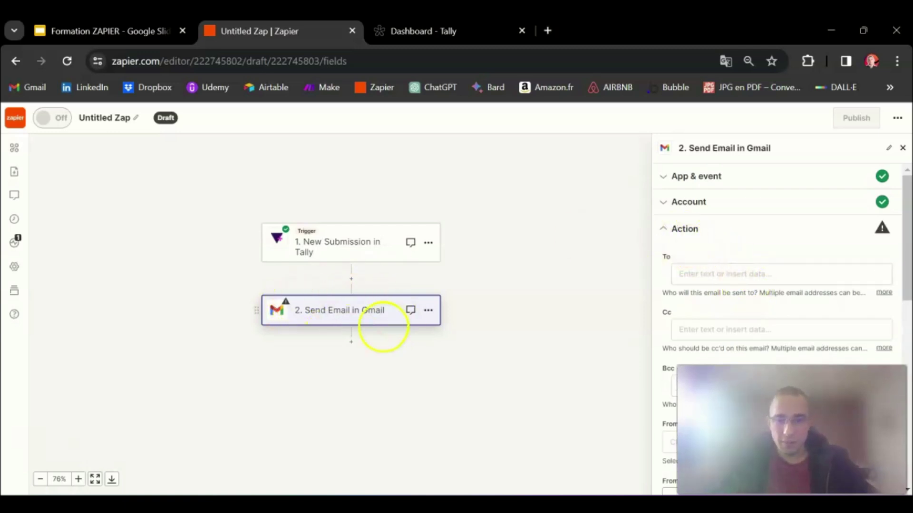
Send the email to the form's E-mail answer and pick the Gmail address as From
{"action": "left_click", "coordinate": [702, 275]}
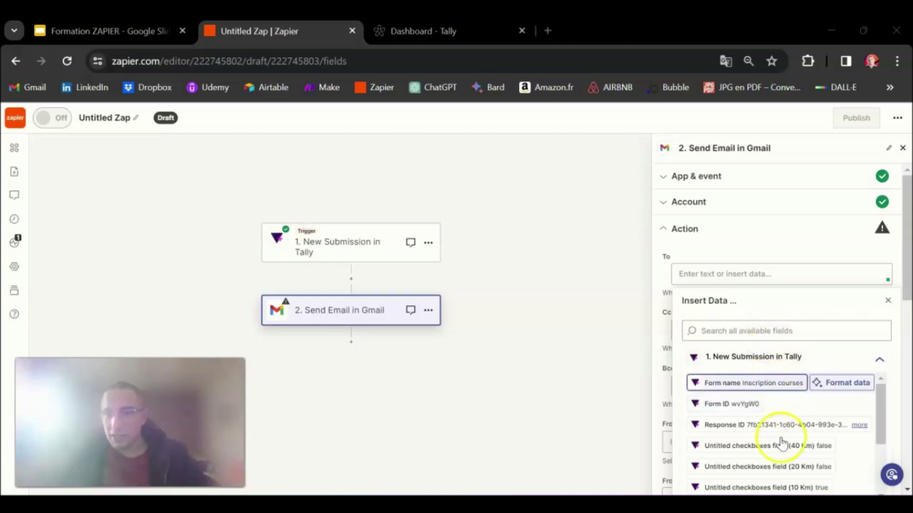
{"action": "scroll", "coordinate": [787, 437], "scroll_direction": "down", "scroll_amount": 3}
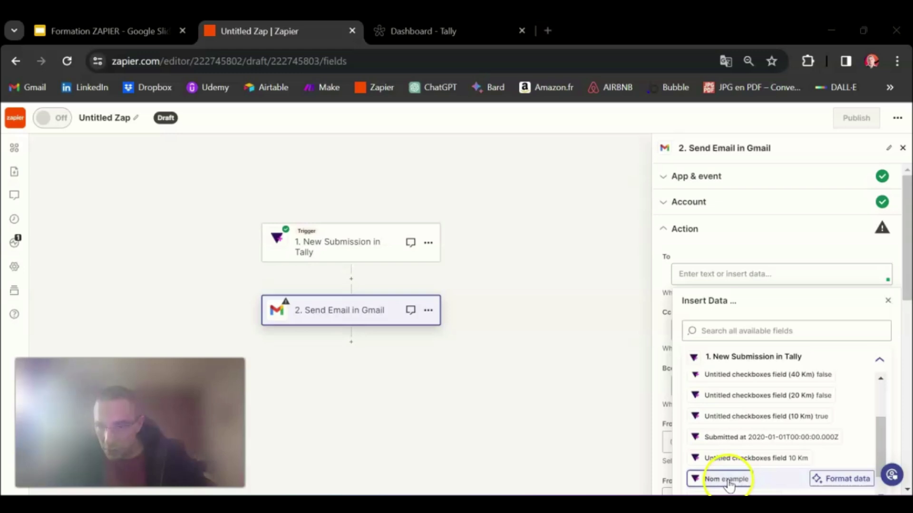
{"action": "scroll", "coordinate": [734, 441], "scroll_direction": "up", "scroll_amount": 2}
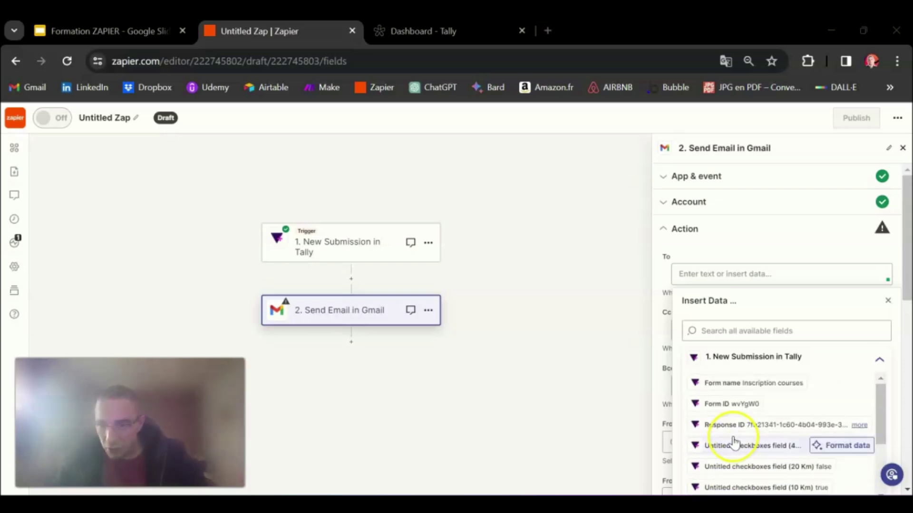
{"action": "scroll", "coordinate": [739, 447], "scroll_direction": "down", "scroll_amount": 2}
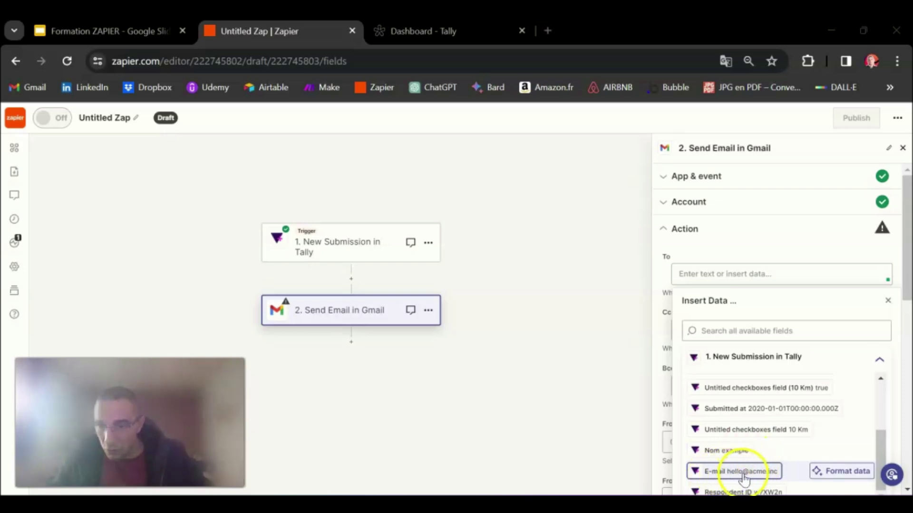
{"action": "scroll", "coordinate": [744, 479], "scroll_direction": "down", "scroll_amount": 2}
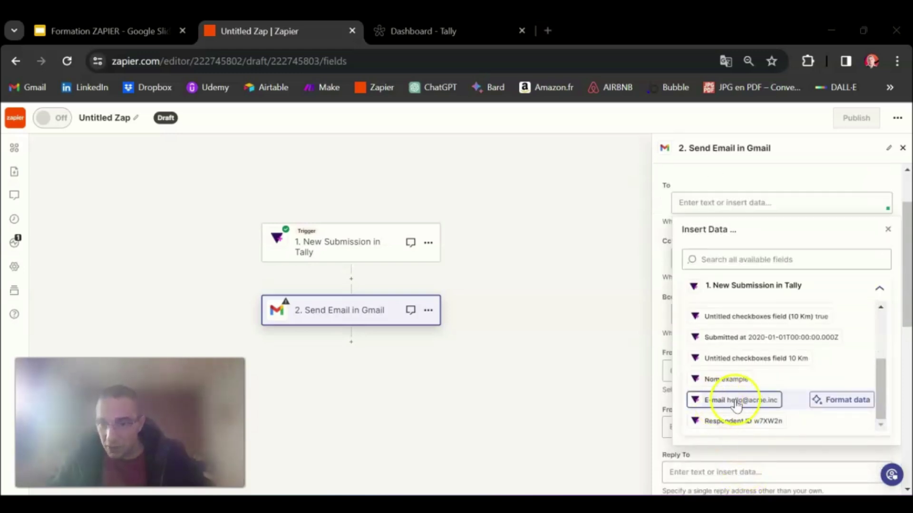
{"action": "left_click", "coordinate": [722, 404]}
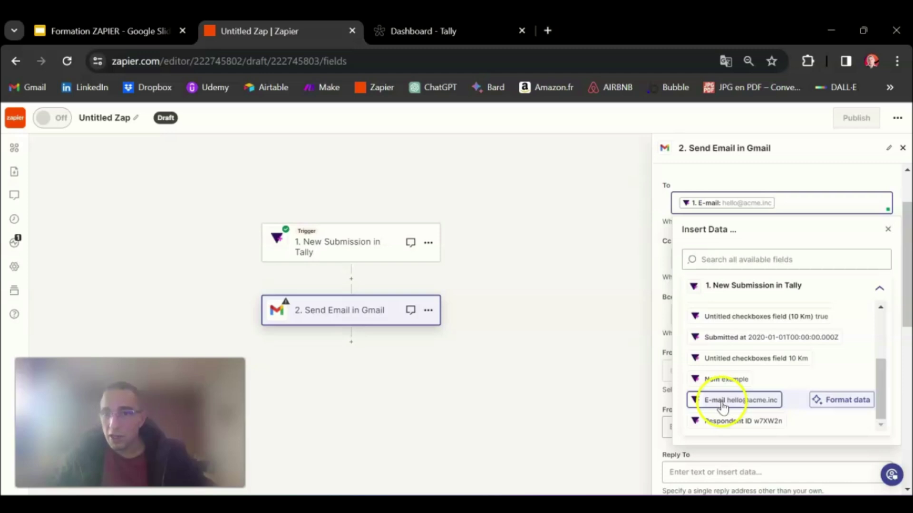
{"action": "left_click", "coordinate": [736, 180]}
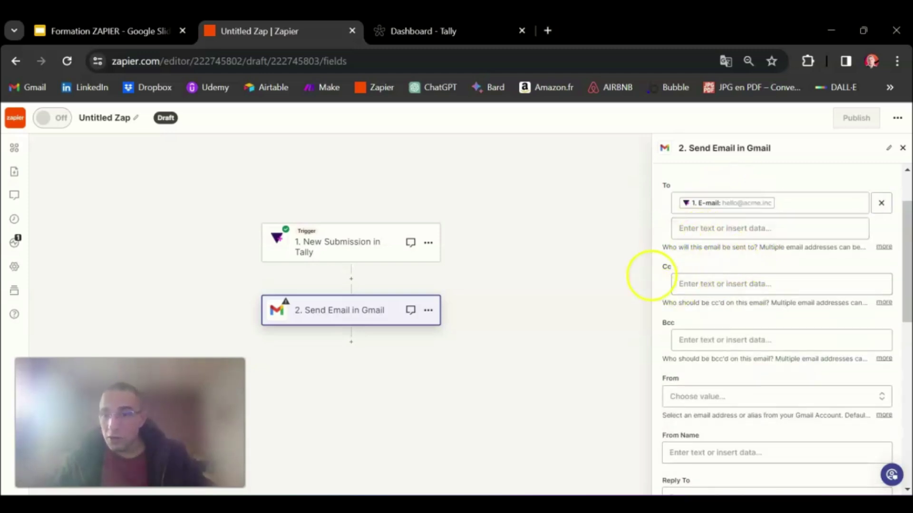
{"action": "scroll", "coordinate": [708, 328], "scroll_direction": "down", "scroll_amount": 2}
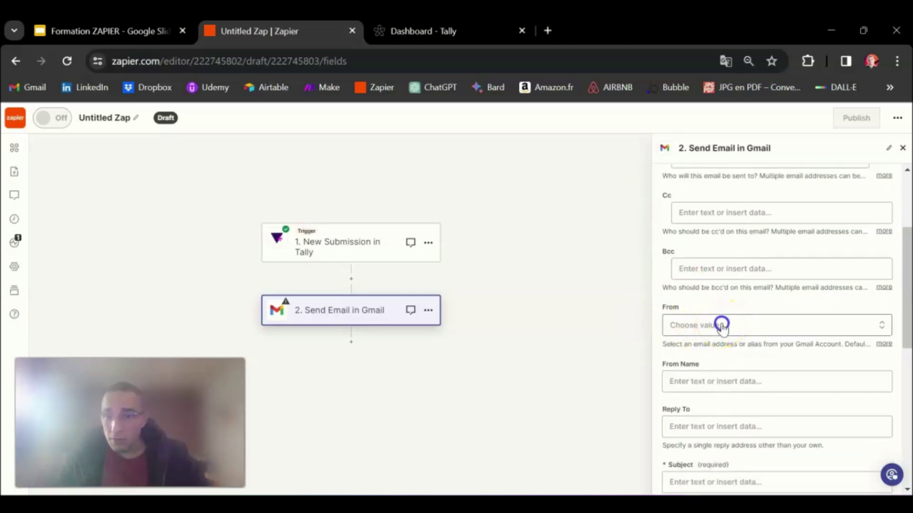
{"action": "left_click", "coordinate": [722, 326]}
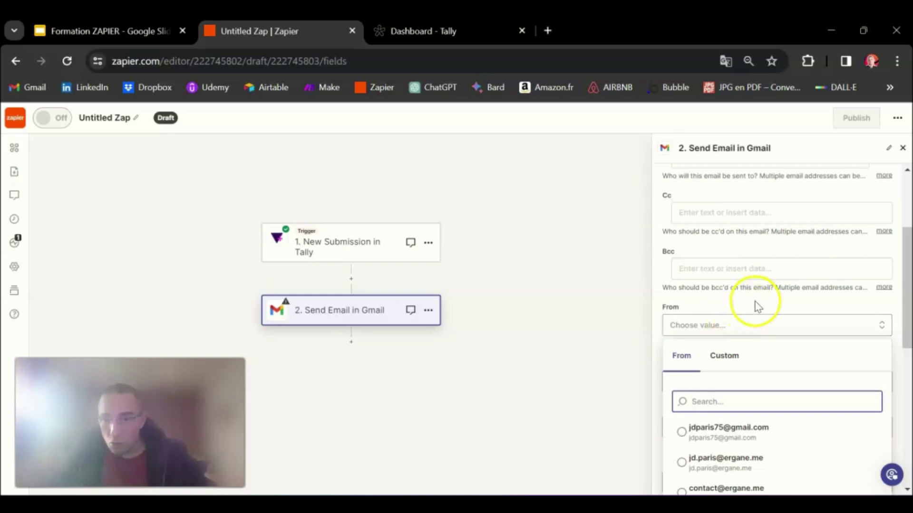
{"action": "left_click", "coordinate": [681, 433]}
Set From Name to ERGANE and the subject to 'Votre inscription est validée !'
{"action": "scroll", "coordinate": [758, 344], "scroll_direction": "down", "scroll_amount": 3}
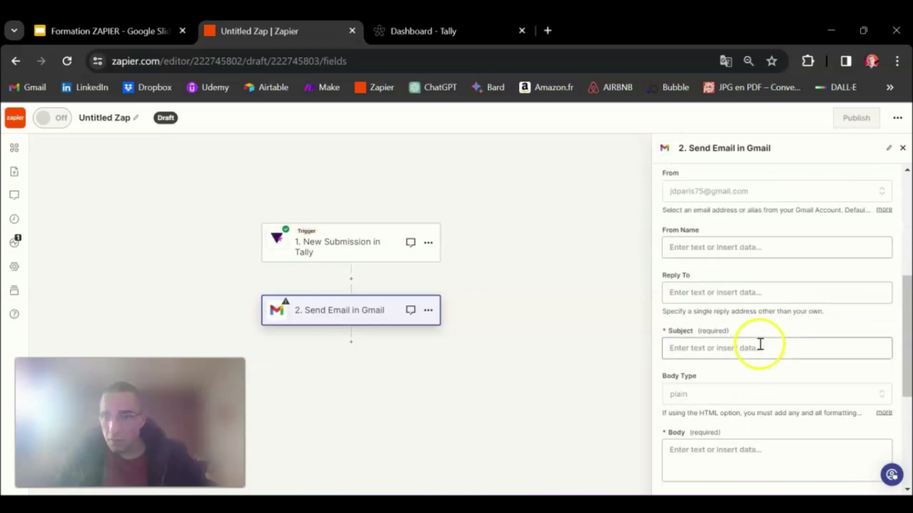
{"action": "scroll", "coordinate": [745, 301], "scroll_direction": "up", "scroll_amount": 3}
{"action": "scroll", "coordinate": [780, 324], "scroll_direction": "up", "scroll_amount": 3}
{"action": "scroll", "coordinate": [772, 342], "scroll_direction": "down", "scroll_amount": 6}
{"action": "left_click", "coordinate": [726, 256]}
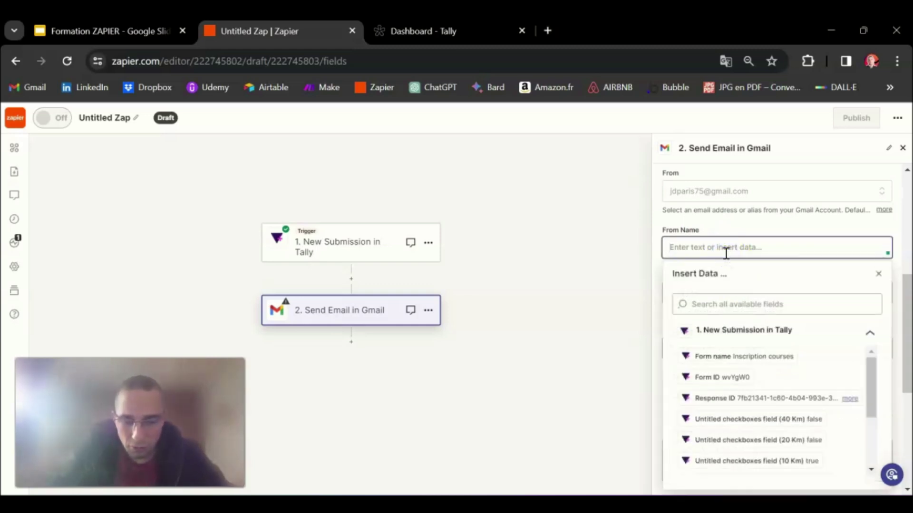
{"action": "left_click", "coordinate": [765, 254]}
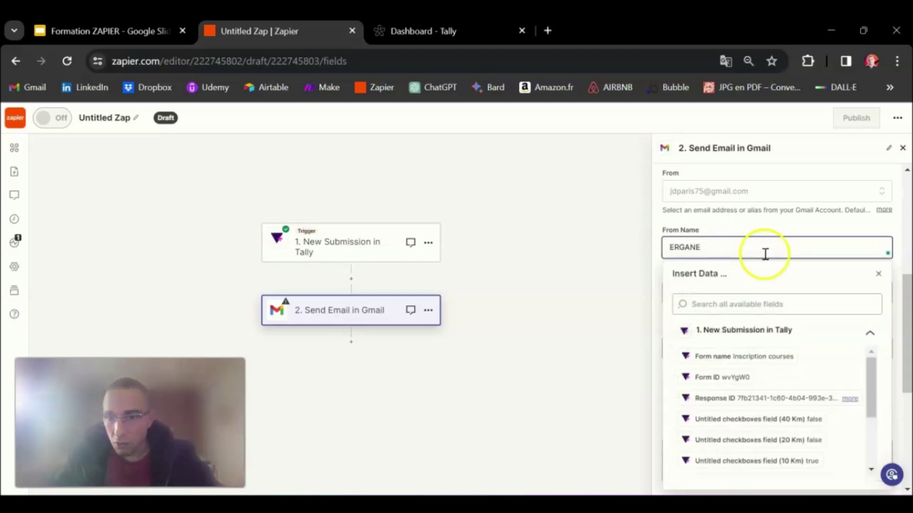
{"action": "left_click", "coordinate": [768, 227]}
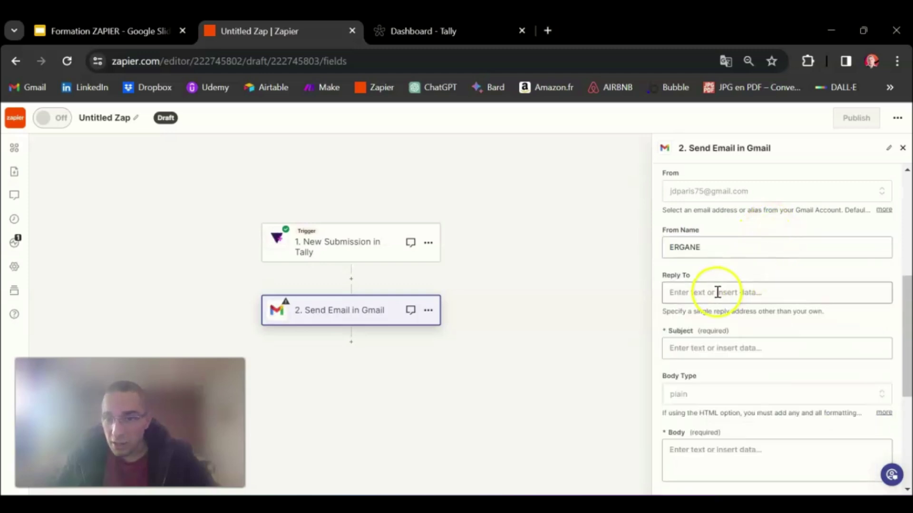
{"action": "left_click", "coordinate": [711, 349]}
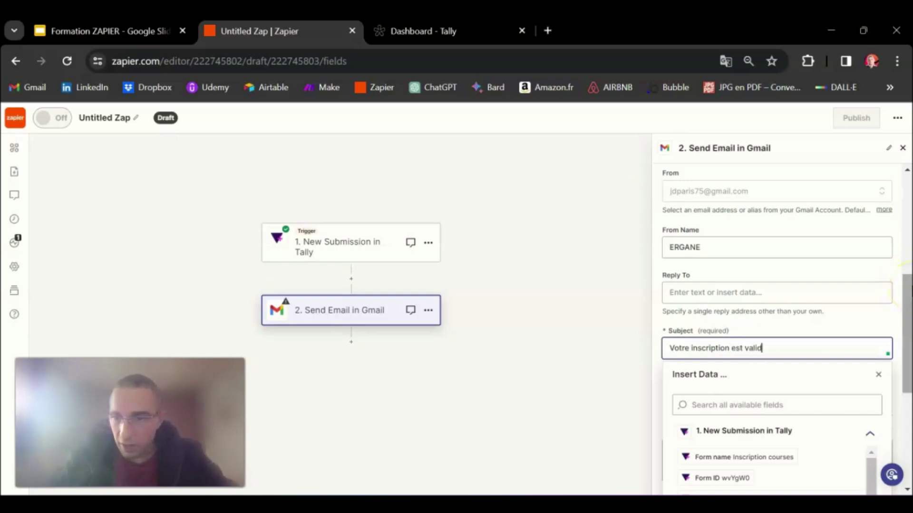
{"action": "scroll", "coordinate": [898, 280], "scroll_direction": "down", "scroll_amount": 2}
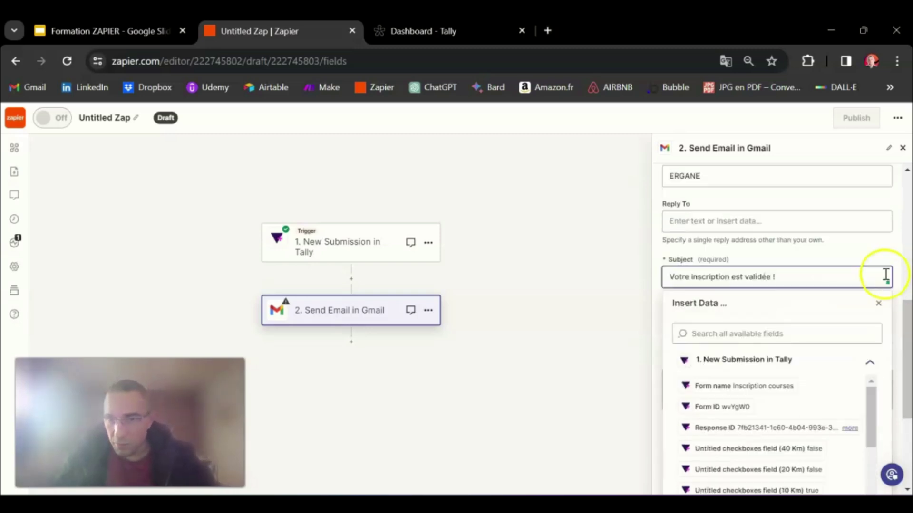
{"action": "left_click", "coordinate": [832, 252]}
Start the body with 'Bonjour Mr/Mme ', the inserted Nom answer, and a comma
{"action": "left_click", "coordinate": [707, 381]}
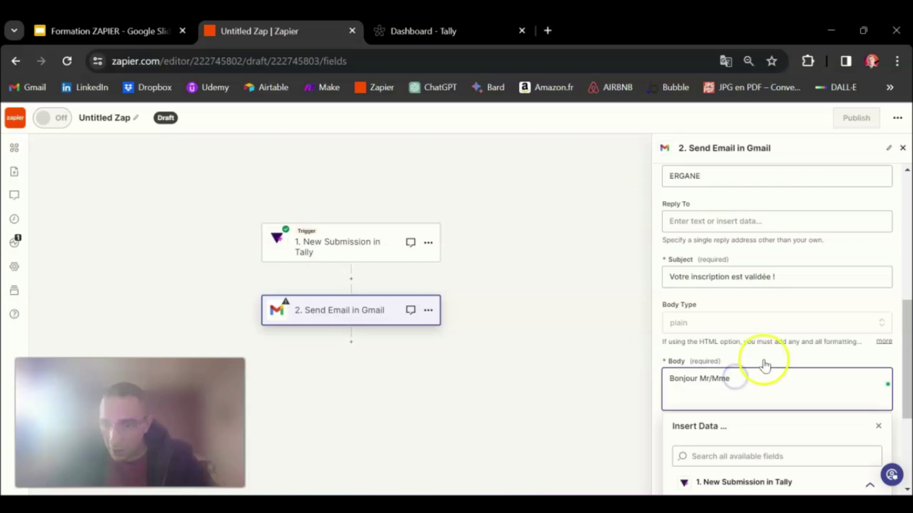
{"action": "scroll", "coordinate": [764, 363], "scroll_direction": "down", "scroll_amount": 3}
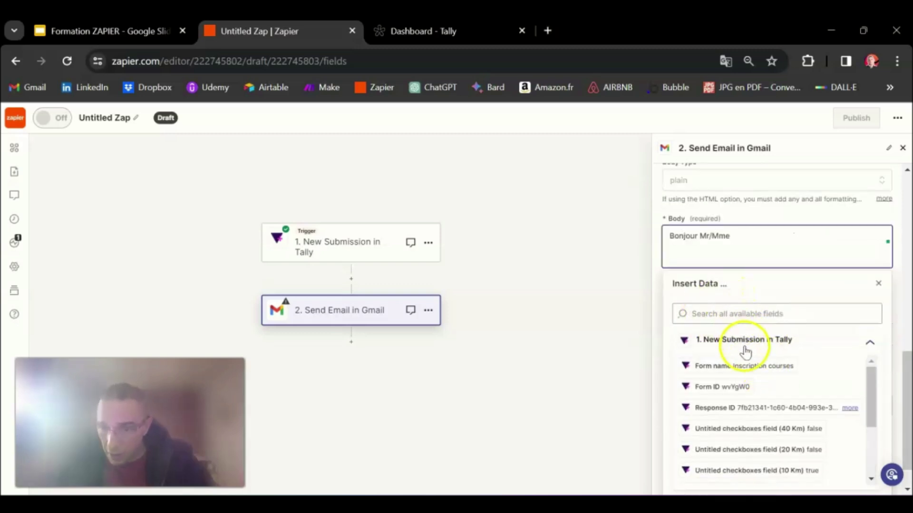
{"action": "scroll", "coordinate": [732, 376], "scroll_direction": "down", "scroll_amount": 3}
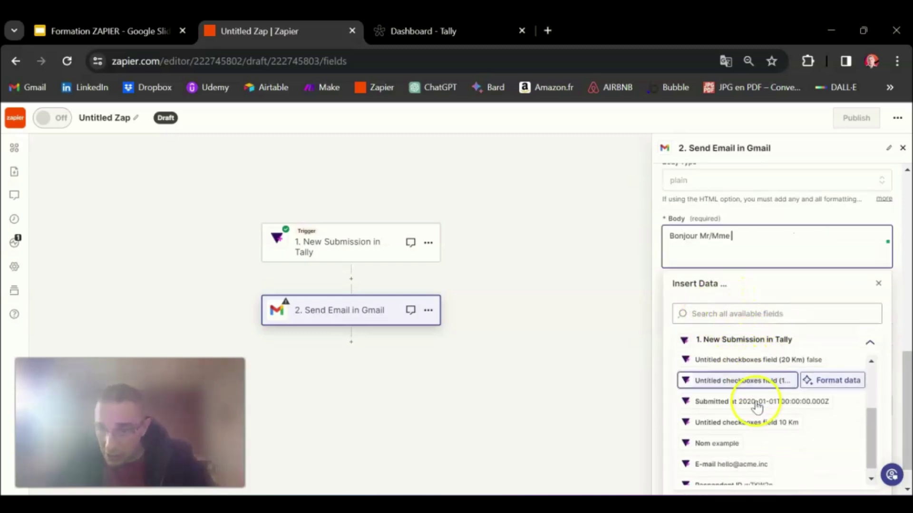
{"action": "left_click", "coordinate": [704, 437]}
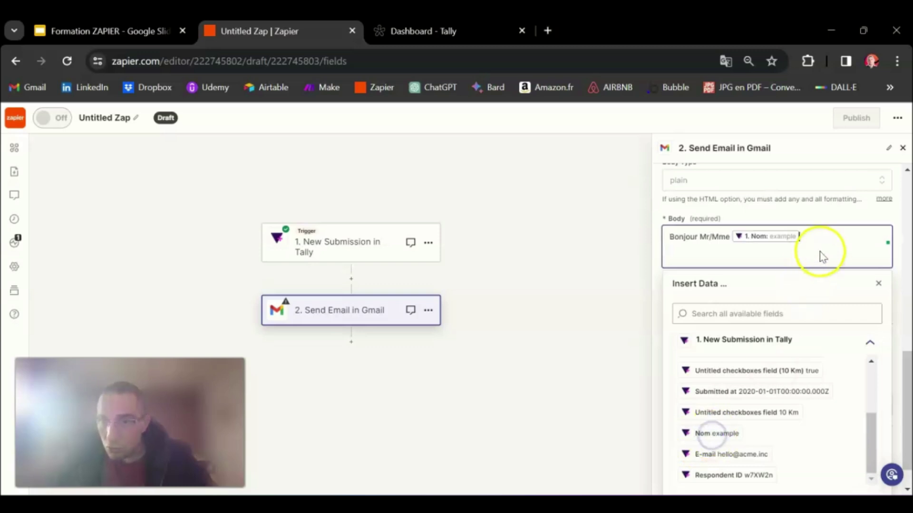
{"action": "type", "text": ","}
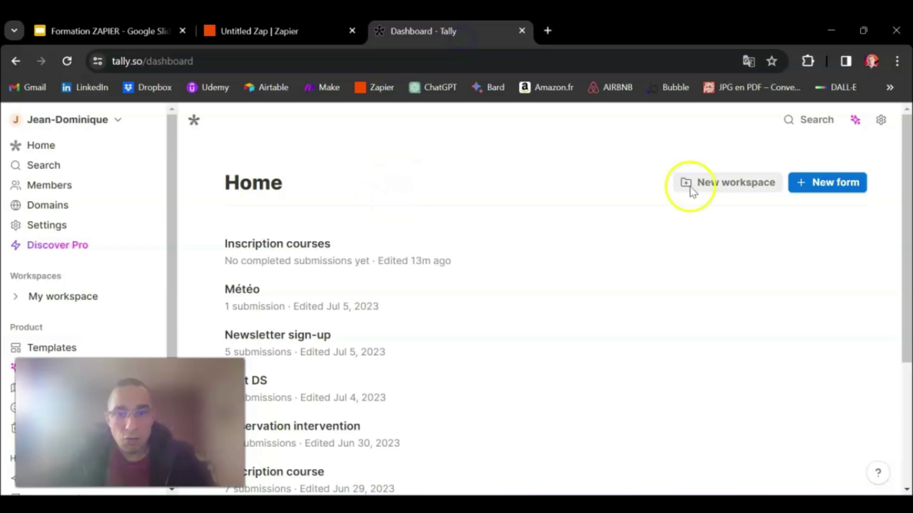
Copy the Inscription courses share link, open the public form in a new tab, then return to Zapier
{"action": "left_click", "coordinate": [323, 247]}
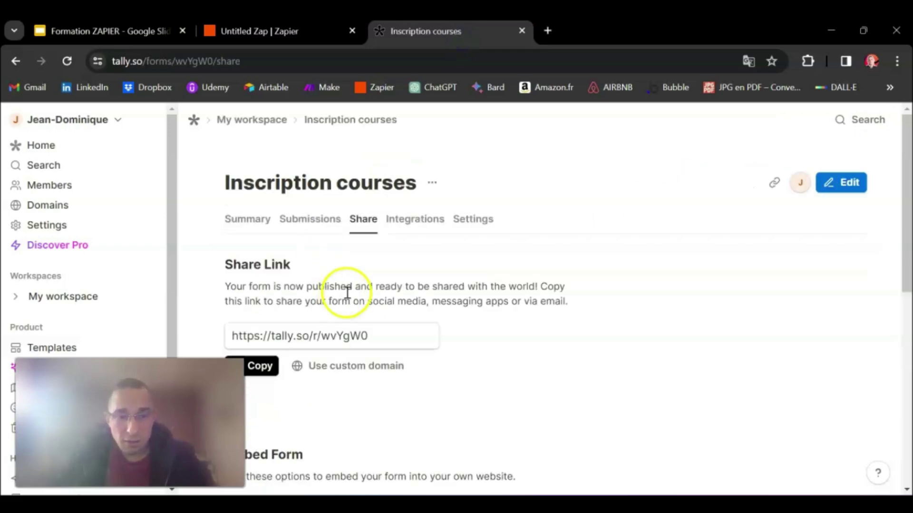
{"action": "scroll", "coordinate": [351, 291], "scroll_direction": "down", "scroll_amount": 2}
{"action": "left_click", "coordinate": [262, 296]}
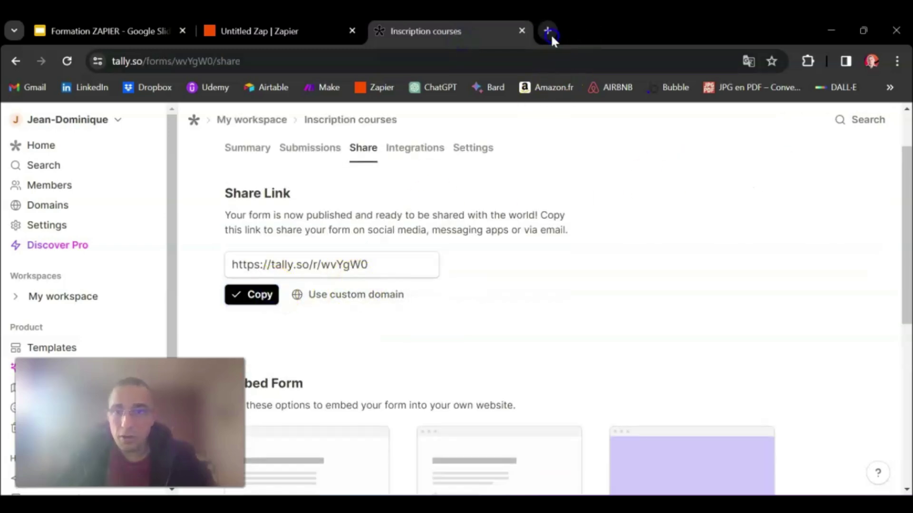
{"action": "left_click", "coordinate": [548, 31]}
{"action": "key", "text": "ctrl+v"}
{"action": "key", "text": "Return"}
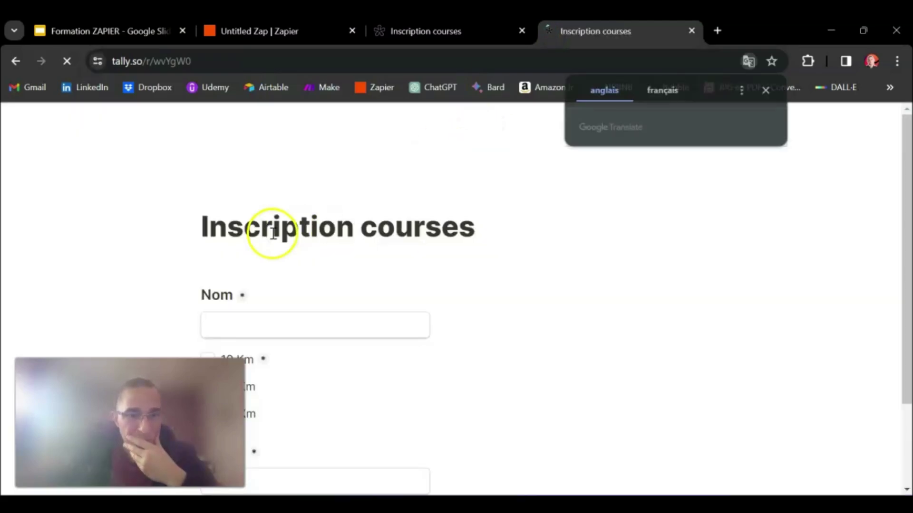
{"action": "scroll", "coordinate": [310, 219], "scroll_direction": "down", "scroll_amount": 2}
{"action": "left_click", "coordinate": [291, 217]}
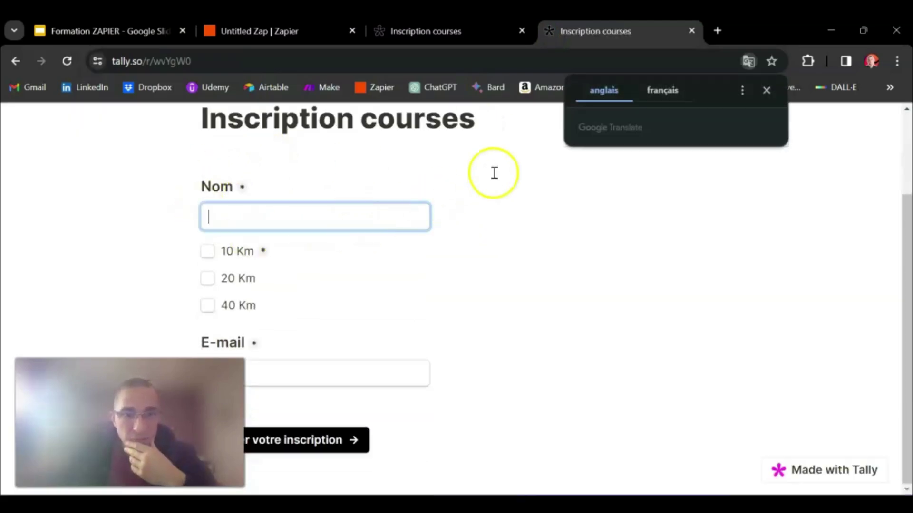
{"action": "left_click", "coordinate": [767, 90]}
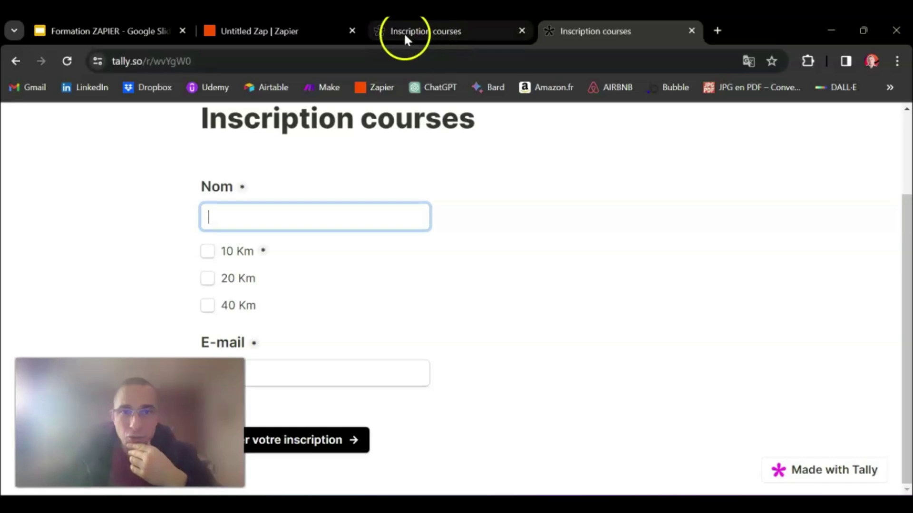
{"action": "left_click", "coordinate": [306, 33]}
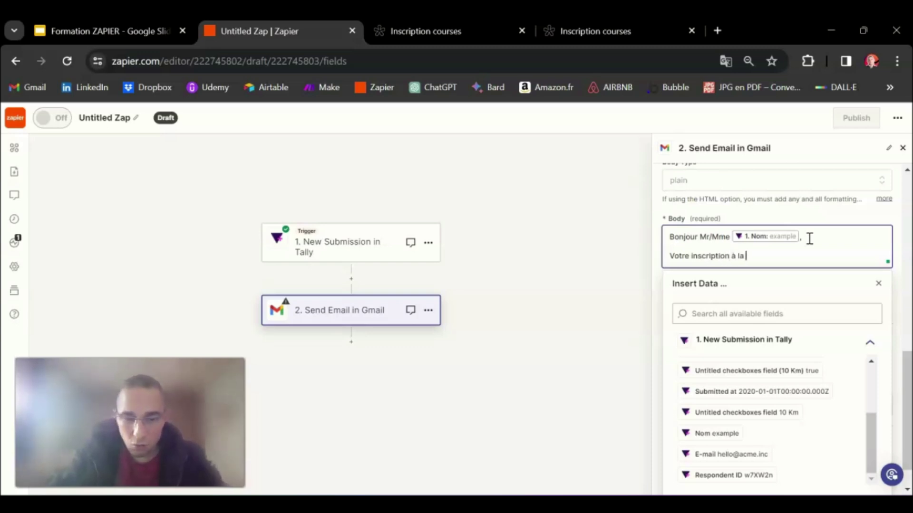
Finish the body with the validation sentence, 'Je vous remercie.' and 'L'équipe Ergane !' on separate lines
{"action": "type", "text": "se est validée"}
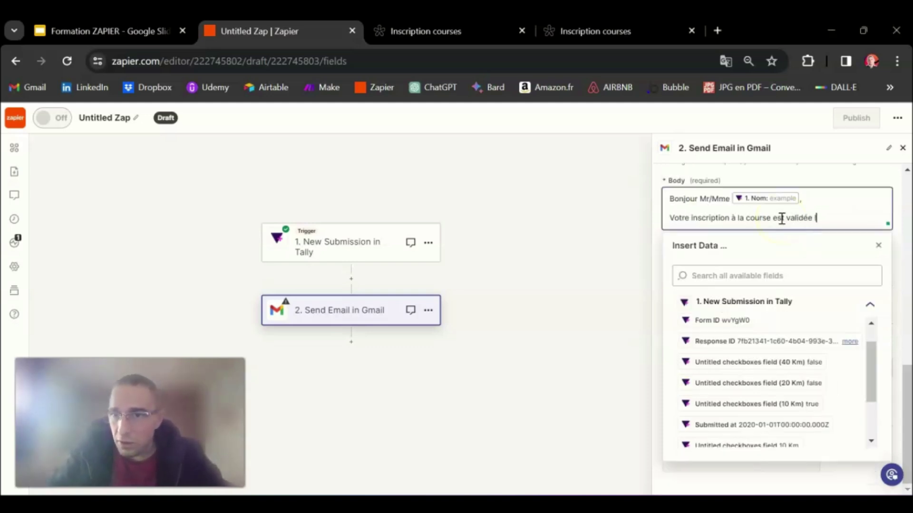
{"action": "key", "text": "Return"}
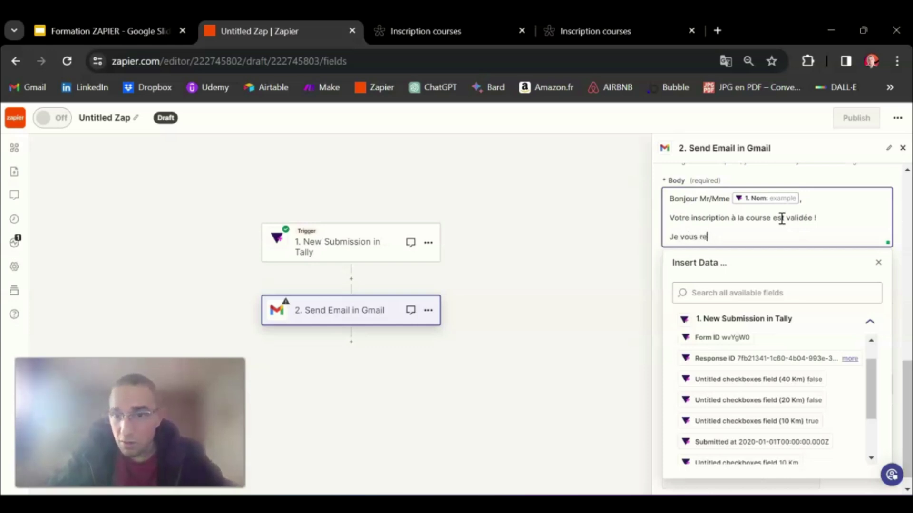
{"action": "type", "text": "."}
{"action": "key", "text": "Return"}
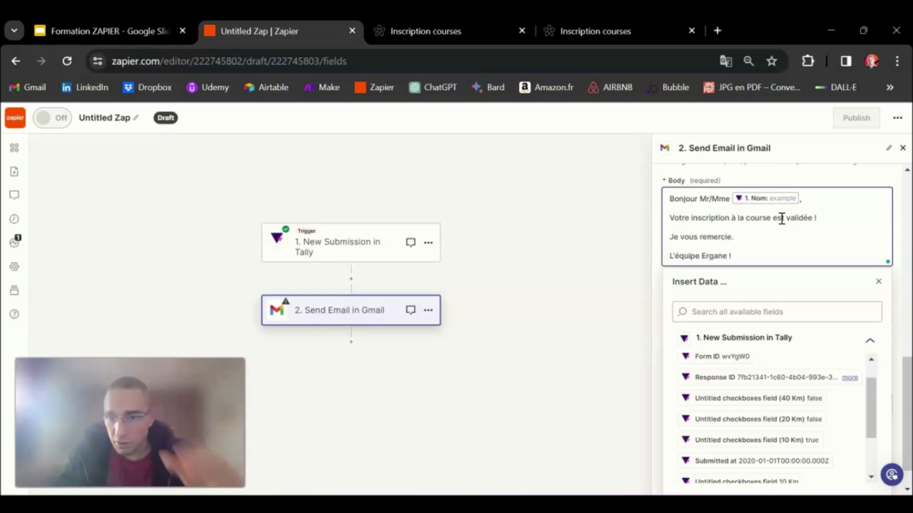
{"action": "left_click", "coordinate": [794, 177]}
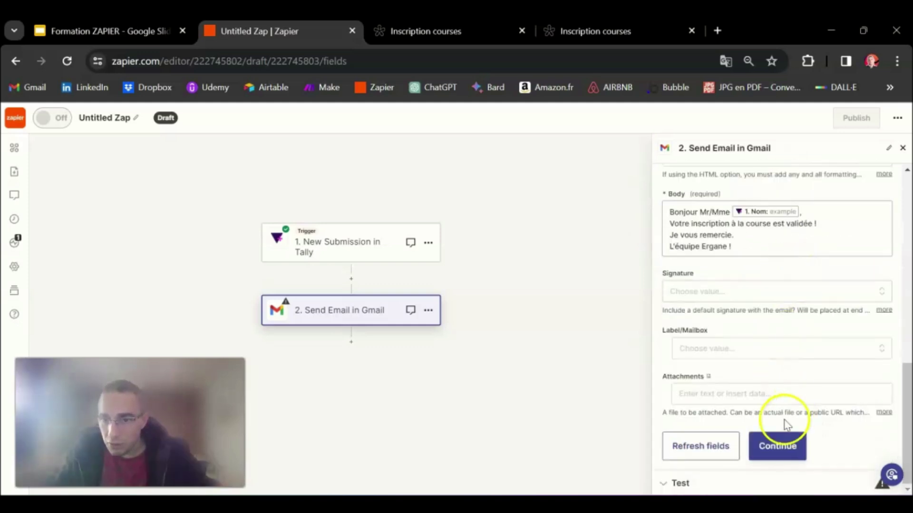
Test the Send Email step, sending a sample email that gets the SENT label
{"action": "left_click", "coordinate": [778, 447]}
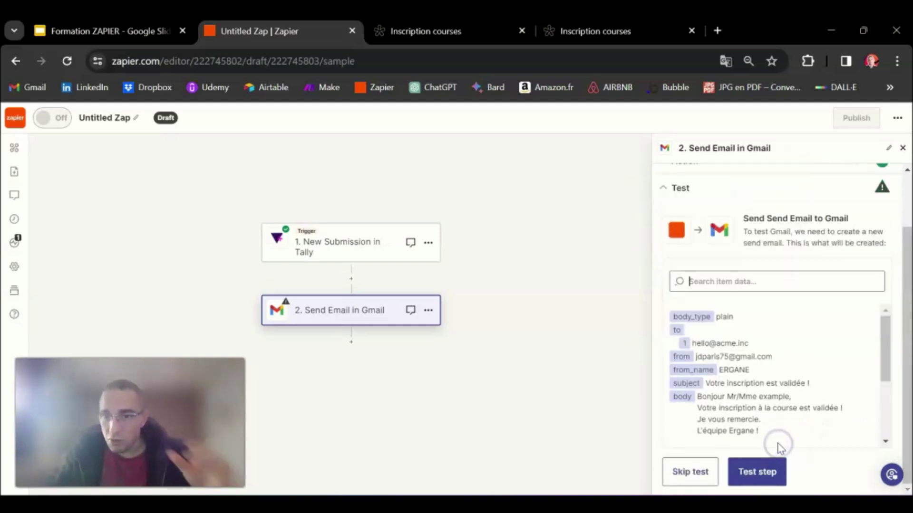
{"action": "scroll", "coordinate": [810, 358], "scroll_direction": "down", "scroll_amount": 3}
{"action": "scroll", "coordinate": [815, 356], "scroll_direction": "down", "scroll_amount": 3}
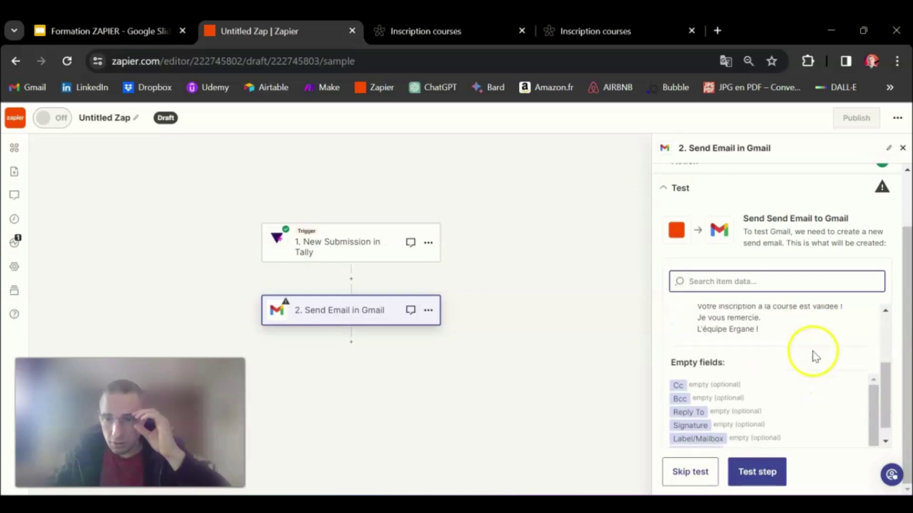
{"action": "left_click", "coordinate": [756, 465]}
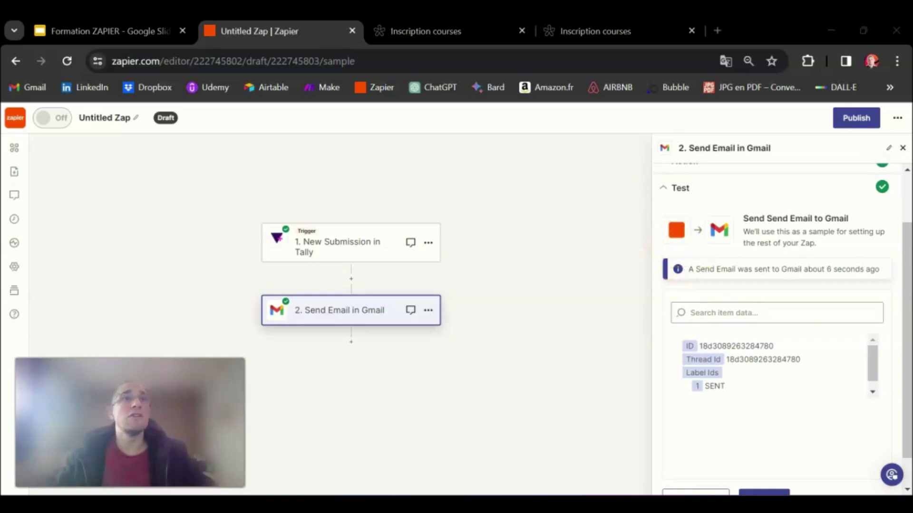
{"action": "scroll", "coordinate": [811, 387], "scroll_direction": "down", "scroll_amount": 1}
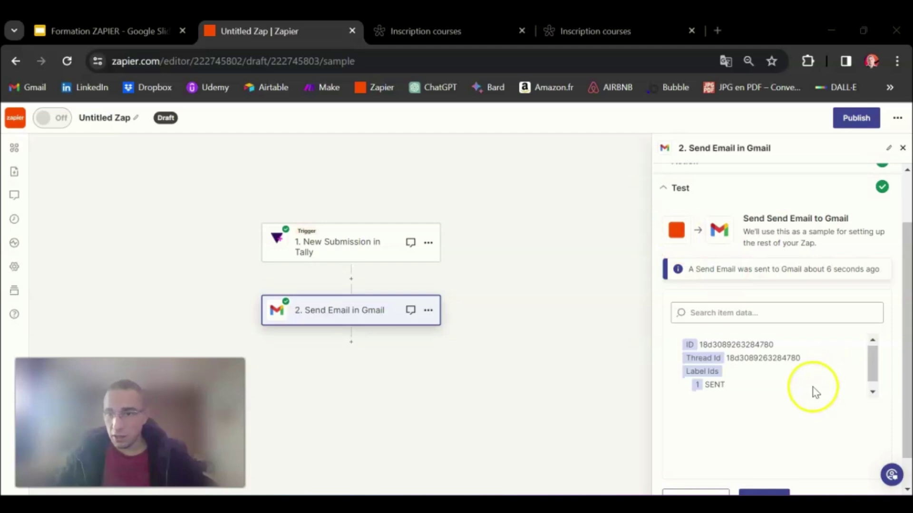
{"action": "scroll", "coordinate": [815, 330], "scroll_direction": "down", "scroll_amount": 2}
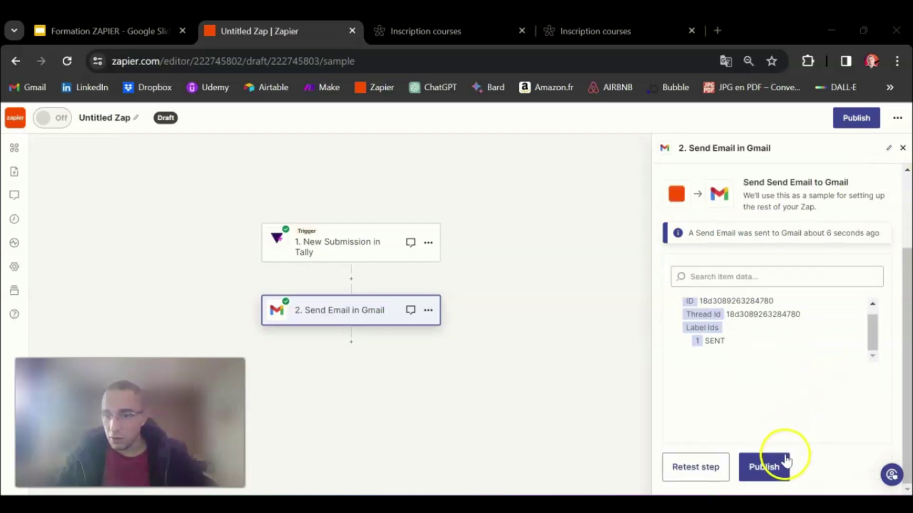
Publish the Zap and rename it 'Formulaire inscription course et envoi confirmation mail'
{"action": "left_click", "coordinate": [770, 468]}
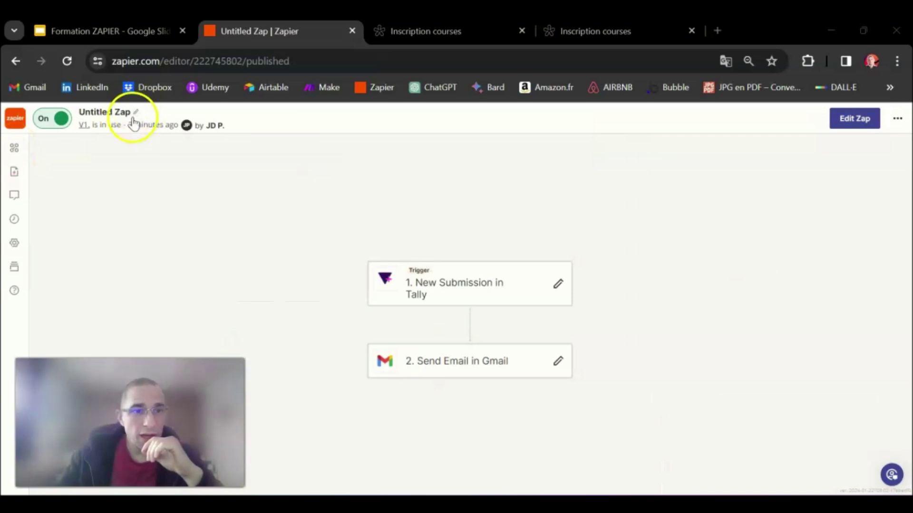
{"action": "left_click", "coordinate": [137, 113]}
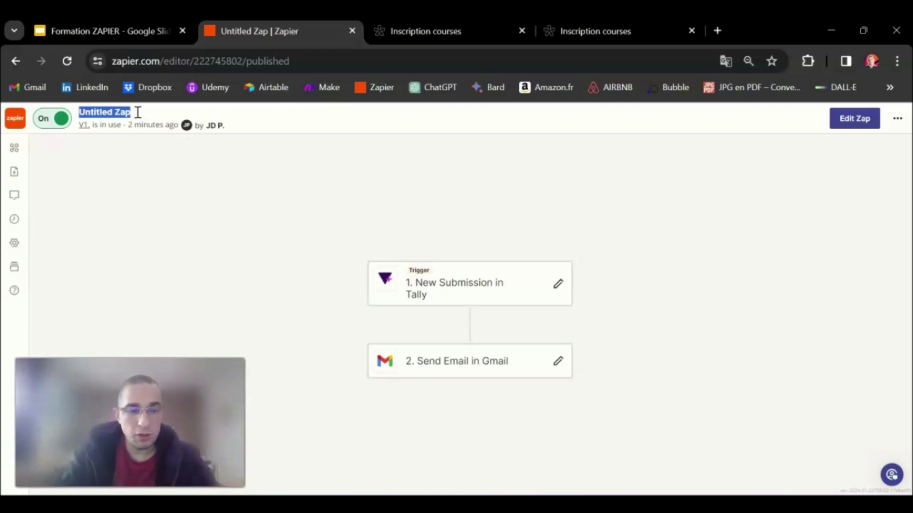
{"action": "type", "text": "Formulaire inscription course et envoi confirmation mail"}
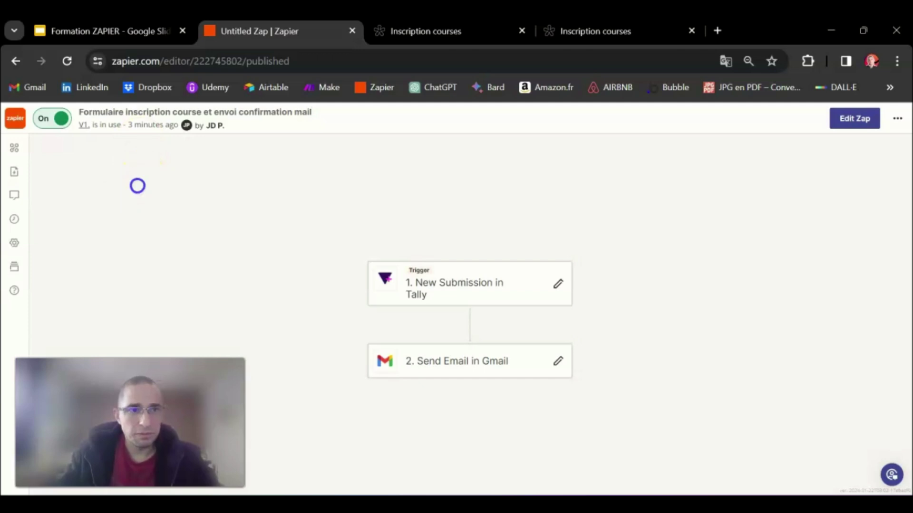
Return to the My Zaps list, where the new Zap appears at the top, running
{"action": "left_click", "coordinate": [16, 119]}
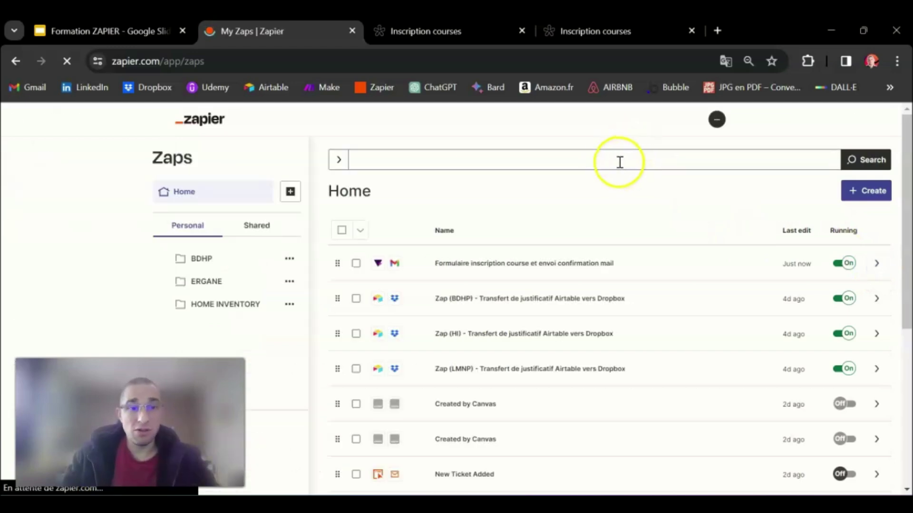
Reload the live registration form tab and dismiss its translation prompt
{"action": "left_click", "coordinate": [584, 33]}
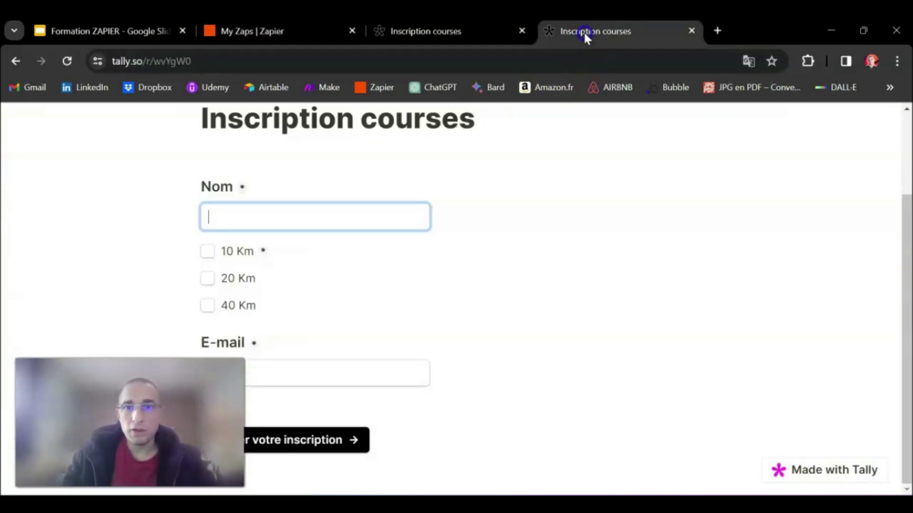
{"action": "left_click", "coordinate": [73, 61]}
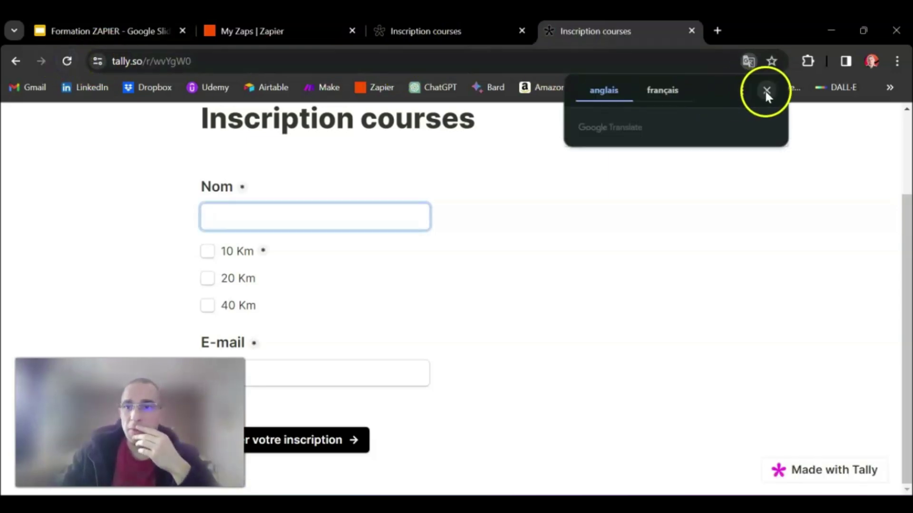
{"action": "left_click", "coordinate": [766, 91]}
{"action": "left_click", "coordinate": [447, 29]}
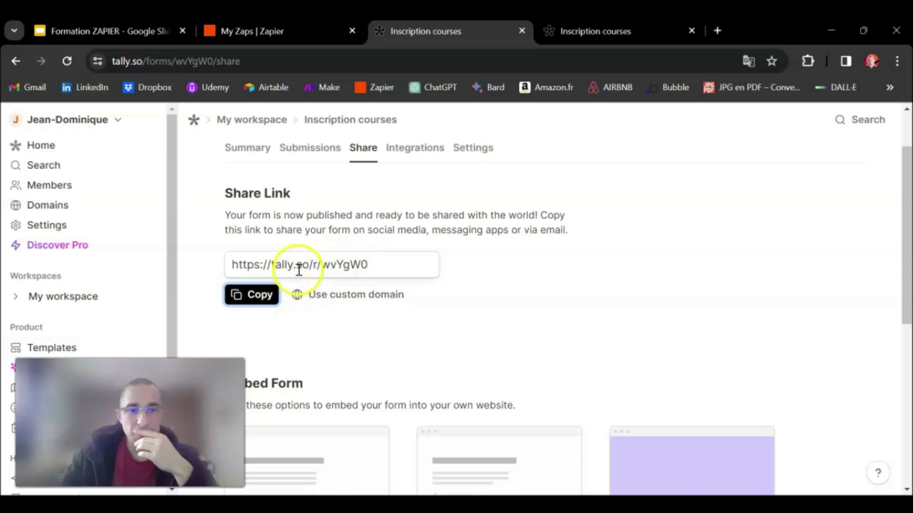
Copy the Inscription courses form's share link from Tally Home and its Share page
{"action": "left_click", "coordinate": [42, 146]}
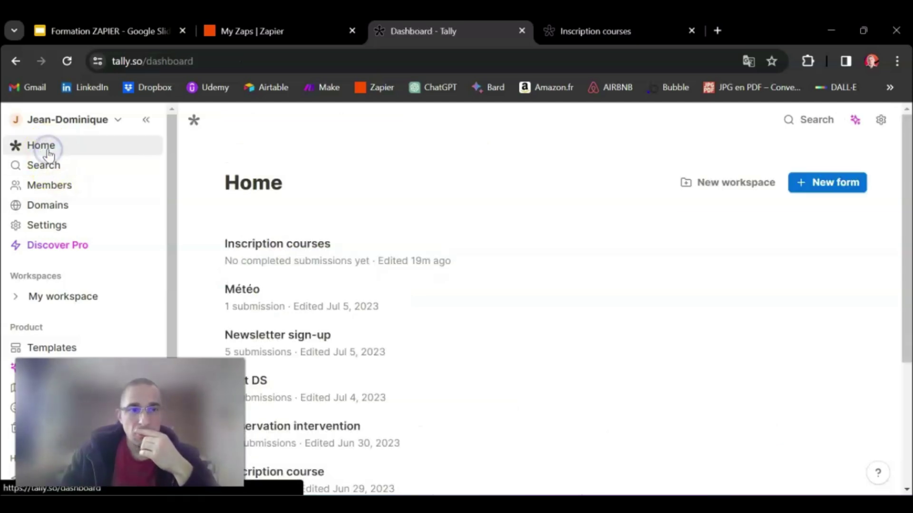
{"action": "left_click", "coordinate": [856, 251]}
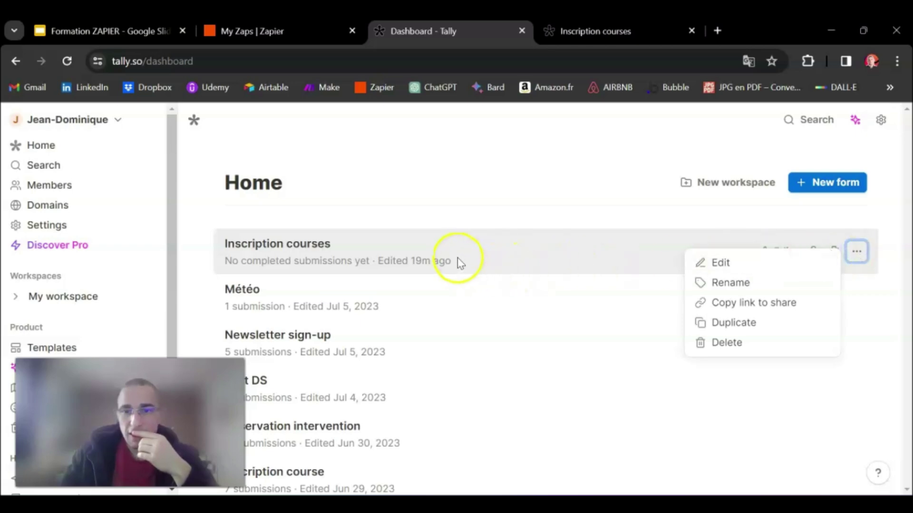
{"action": "left_click", "coordinate": [777, 310]}
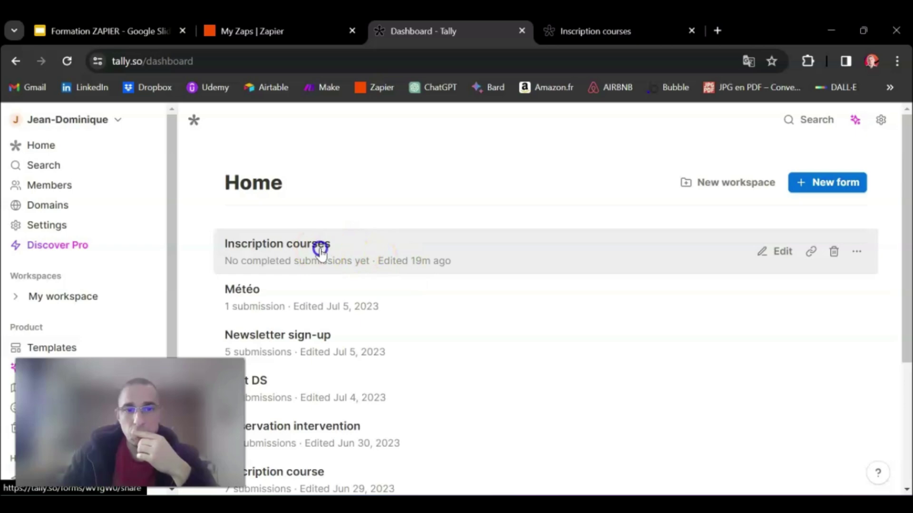
{"action": "left_click", "coordinate": [320, 252]}
{"action": "left_click", "coordinate": [274, 369]}
Close the extra tab showing the live form
{"action": "left_click", "coordinate": [574, 29]}
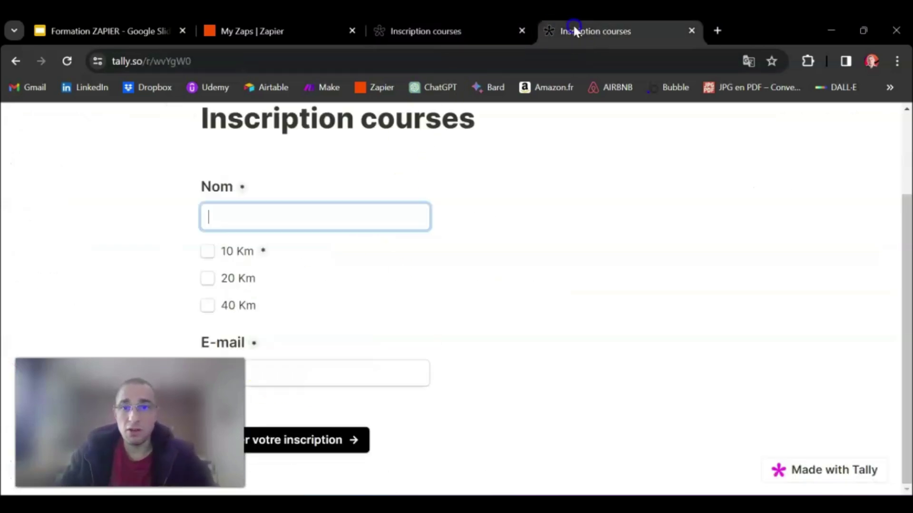
{"action": "left_click", "coordinate": [692, 30]}
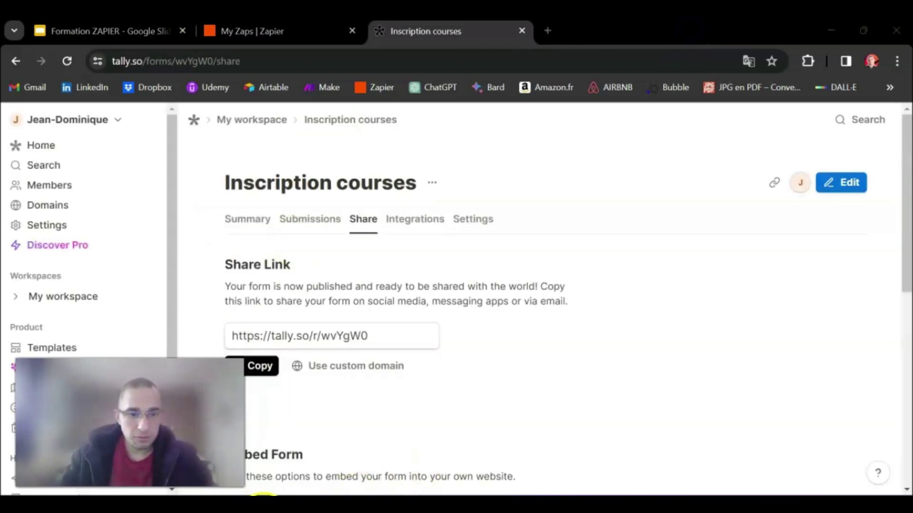
{"action": "right_click", "coordinate": [247, 506]}
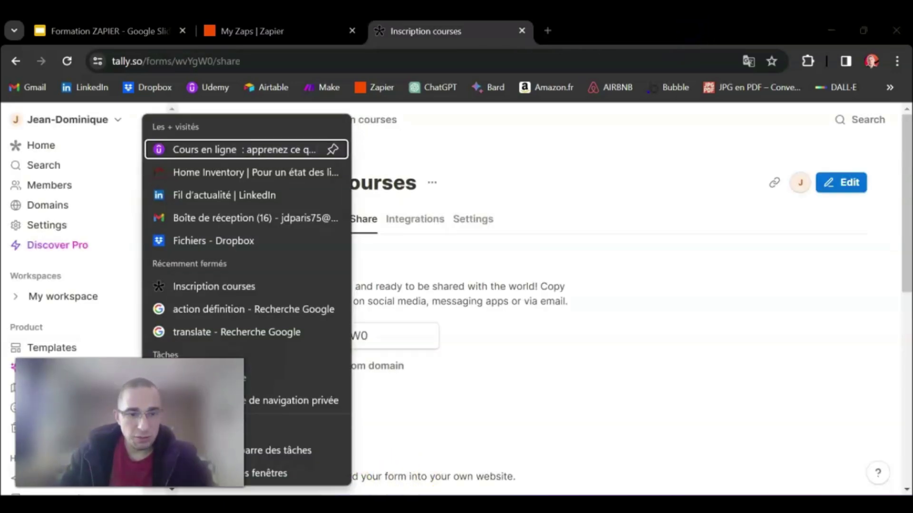
Load the copied Inscription courses form link in a new private browsing window
{"action": "left_click", "coordinate": [266, 407]}
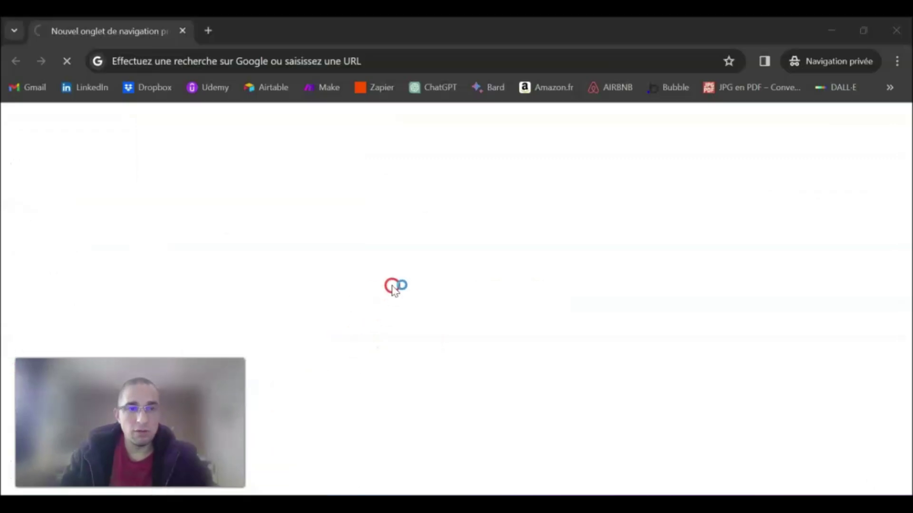
{"action": "key", "text": "ctrl+v"}
{"action": "key", "text": "Return"}
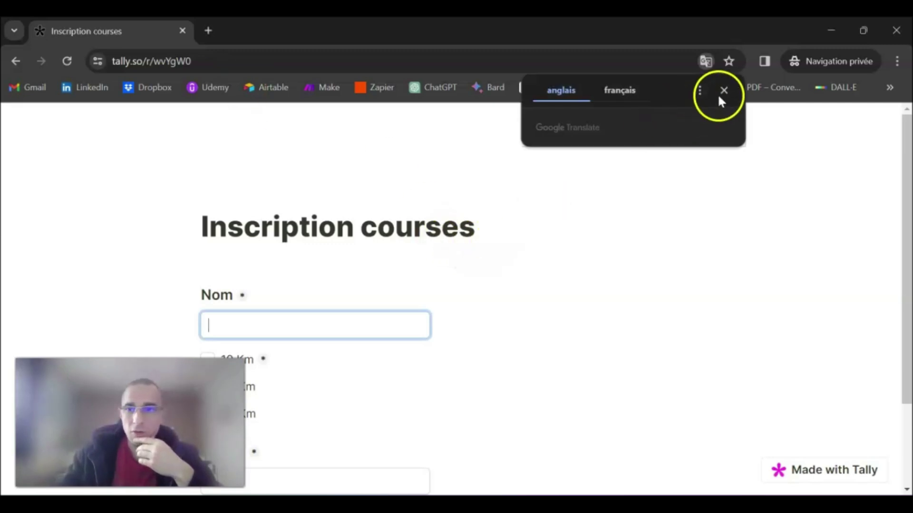
{"action": "left_click", "coordinate": [721, 91]}
{"action": "left_click", "coordinate": [227, 333]}
{"action": "left_click_drag", "start_coordinate": [166, 409], "coordinate": [818, 408]}
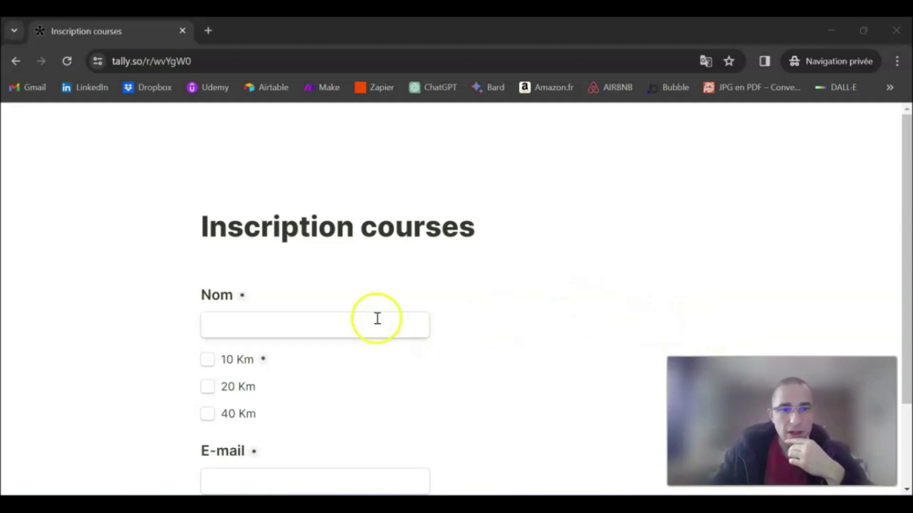
{"action": "scroll", "coordinate": [464, 269], "scroll_direction": "down", "scroll_amount": 2}
{"action": "scroll", "coordinate": [480, 268], "scroll_direction": "up", "scroll_amount": 2}
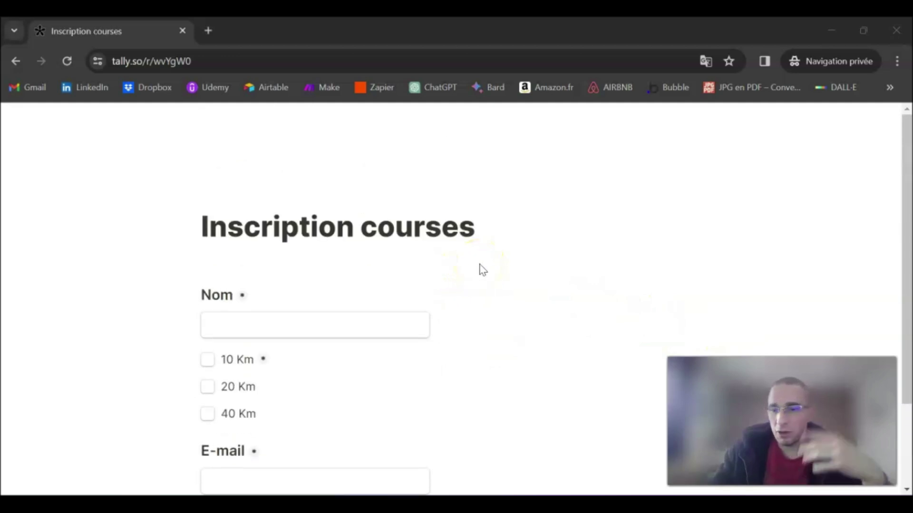
{"action": "scroll", "coordinate": [482, 271], "scroll_direction": "down", "scroll_amount": 2}
{"action": "scroll", "coordinate": [477, 272], "scroll_direction": "up", "scroll_amount": 2}
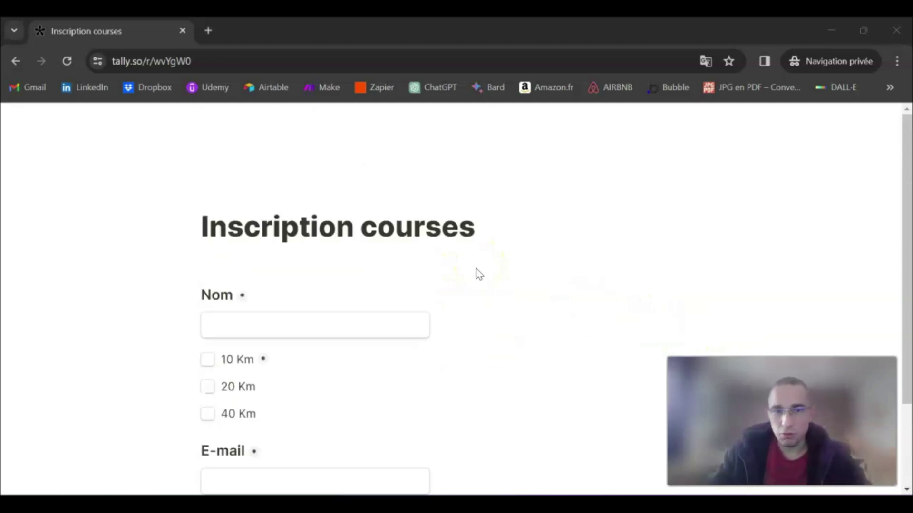
{"action": "scroll", "coordinate": [478, 273], "scroll_direction": "down", "scroll_amount": 2}
{"action": "scroll", "coordinate": [479, 272], "scroll_direction": "up", "scroll_amount": 1}
{"action": "scroll", "coordinate": [477, 272], "scroll_direction": "up", "scroll_amount": 1}
{"action": "scroll", "coordinate": [475, 271], "scroll_direction": "down", "scroll_amount": 2}
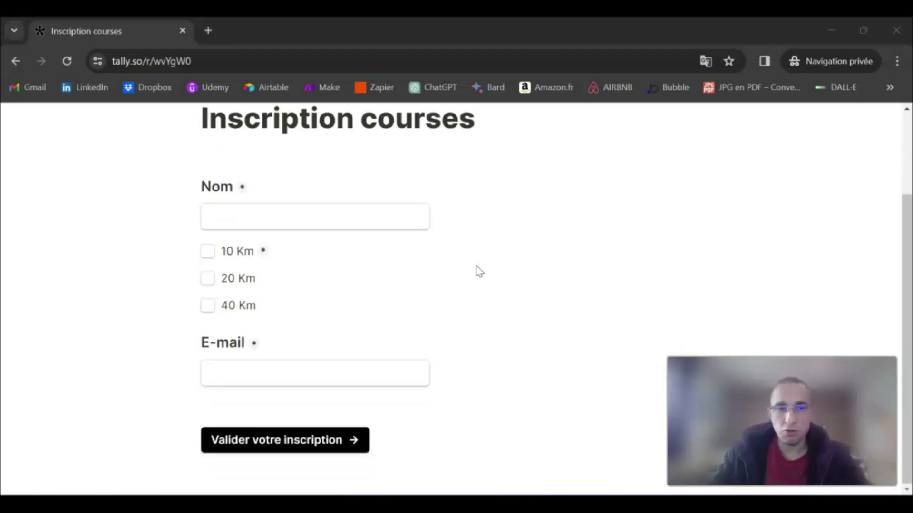
Fill in a name, tick the 20 Km race, enter an e-mail address and submit
{"action": "left_click", "coordinate": [272, 219]}
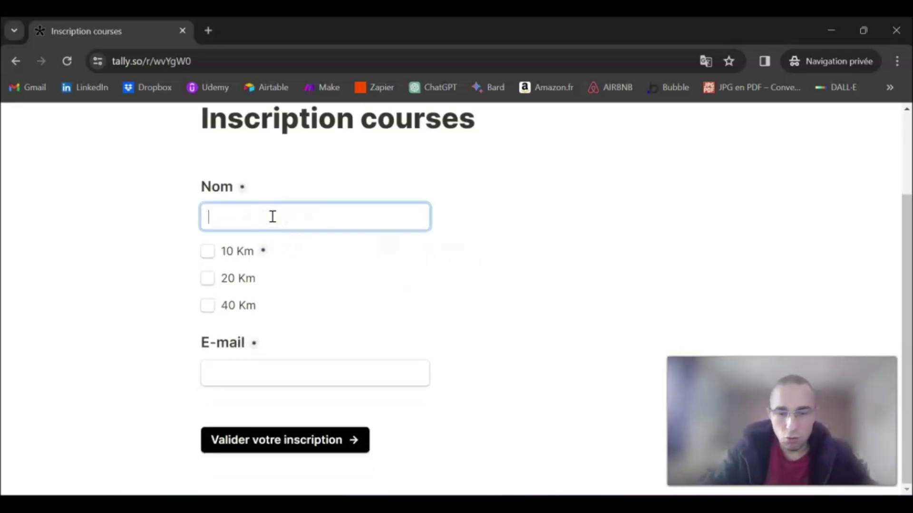
{"action": "left_click", "coordinate": [208, 278]}
{"action": "left_click", "coordinate": [260, 375]}
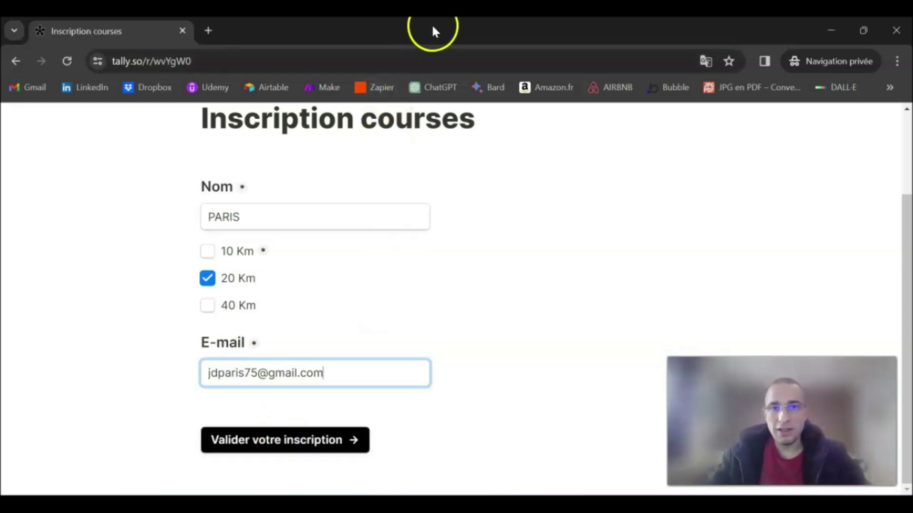
{"action": "left_click", "coordinate": [309, 446]}
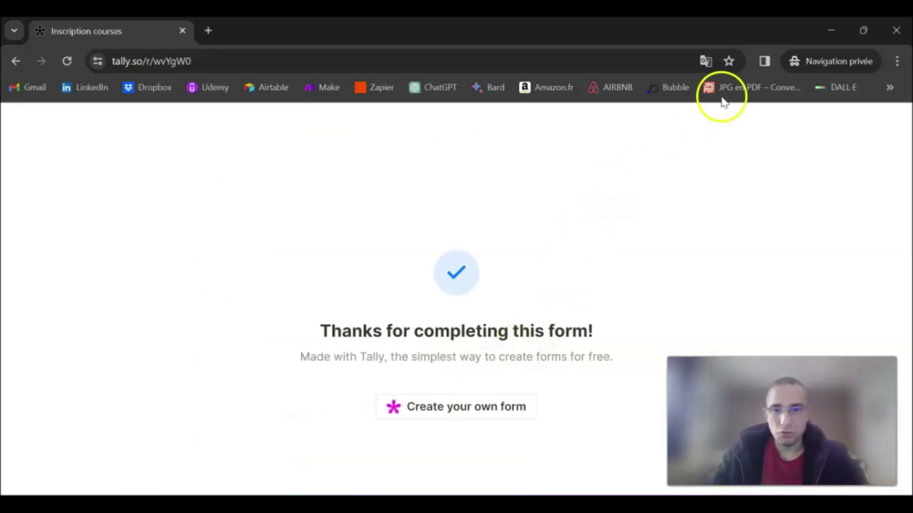
Minimize the private window, check the My Zaps list, and open a new browser tab
{"action": "left_click", "coordinate": [832, 30]}
{"action": "left_click", "coordinate": [278, 33]}
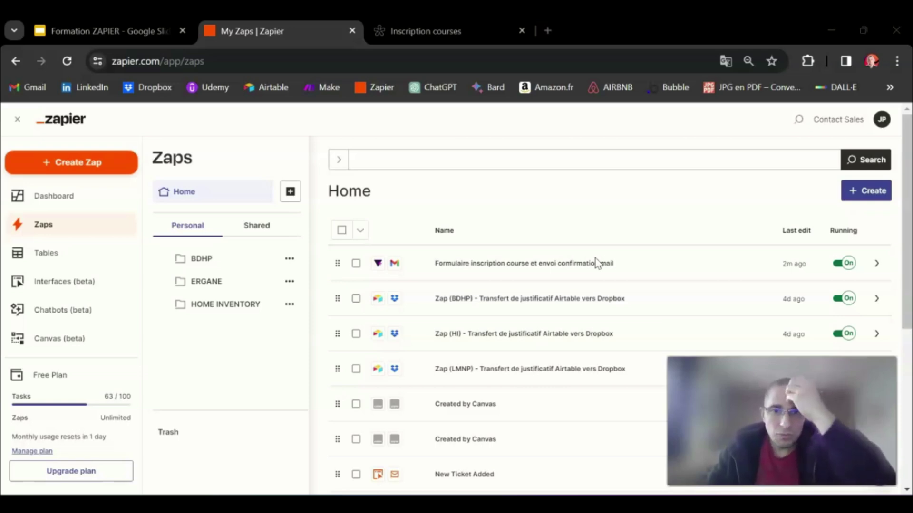
{"action": "left_click", "coordinate": [548, 31]}
Search Google for 'tally integration zapier' and open Zapier's Tally integrations page
{"action": "left_click", "coordinate": [358, 331]}
{"action": "type", "text": "Tally"}
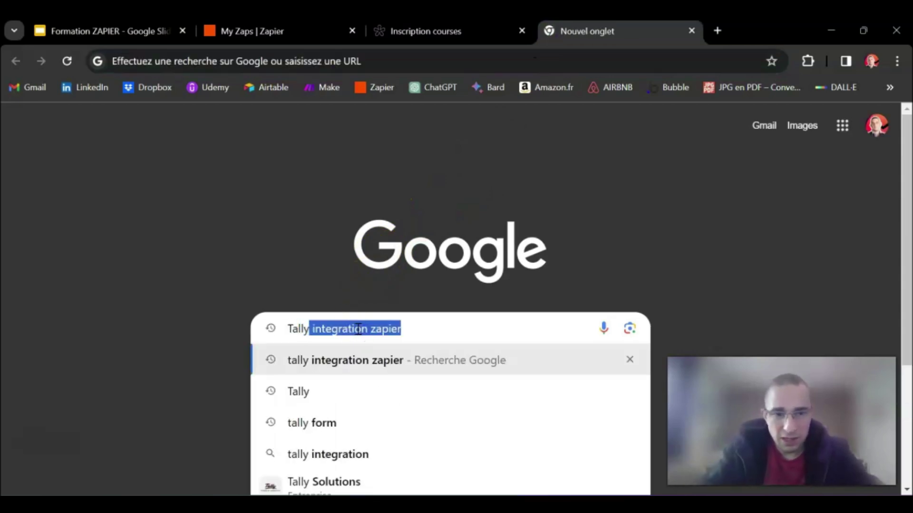
{"action": "key", "text": "Return"}
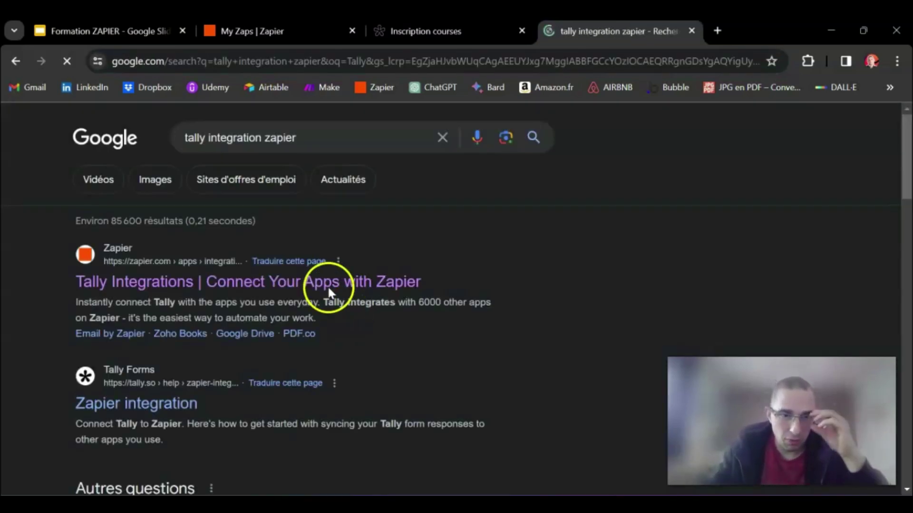
{"action": "left_click", "coordinate": [110, 286]}
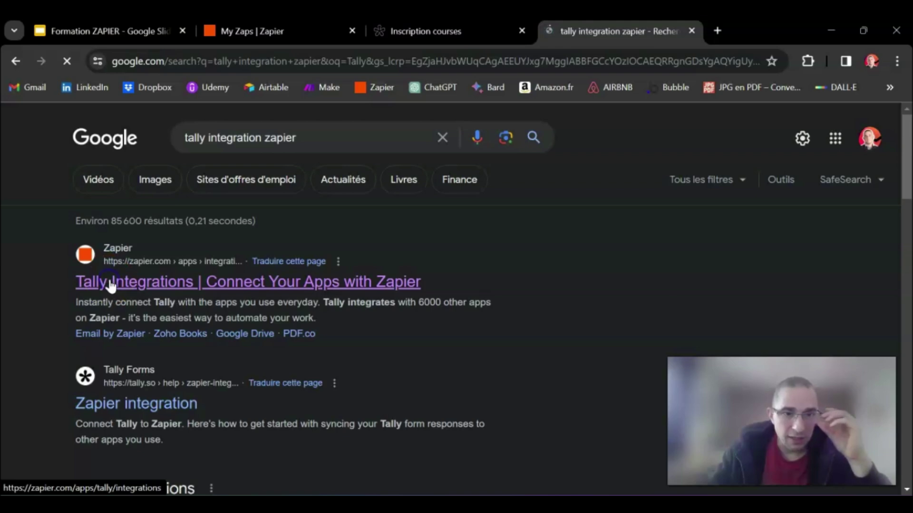
Filter the supported list to Tally's triggers, showing the instant New Submission trigger
{"action": "scroll", "coordinate": [376, 264], "scroll_direction": "down", "scroll_amount": 15}
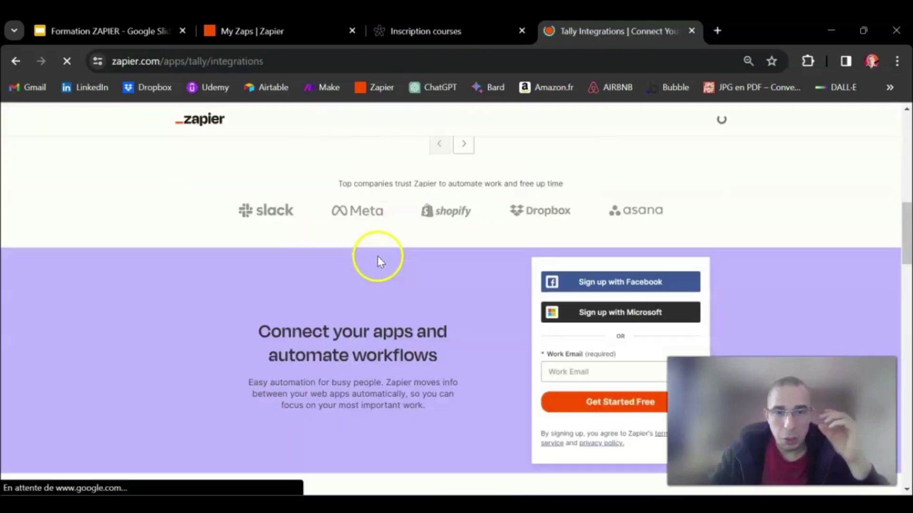
{"action": "scroll", "coordinate": [390, 255], "scroll_direction": "up", "scroll_amount": 3}
{"action": "scroll", "coordinate": [381, 285], "scroll_direction": "up", "scroll_amount": 5}
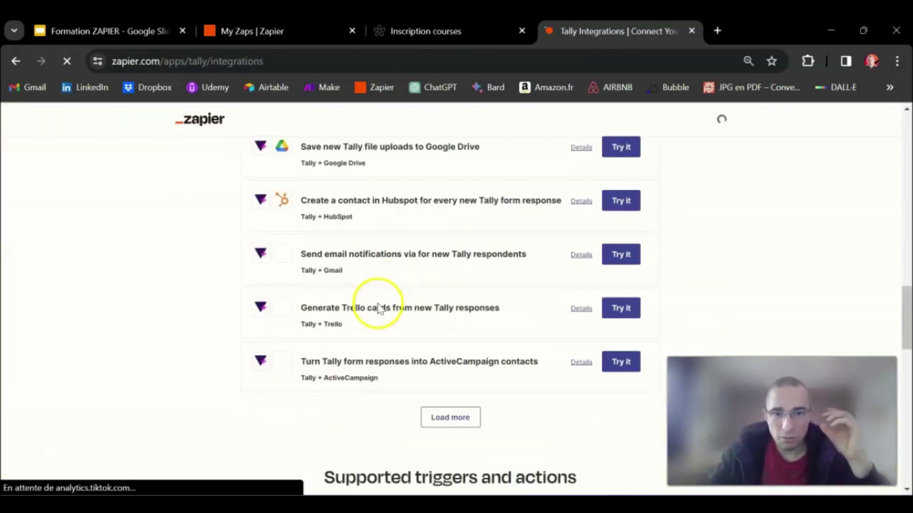
{"action": "scroll", "coordinate": [388, 290], "scroll_direction": "down", "scroll_amount": 12}
{"action": "scroll", "coordinate": [397, 263], "scroll_direction": "up", "scroll_amount": 6}
{"action": "left_click", "coordinate": [387, 241]}
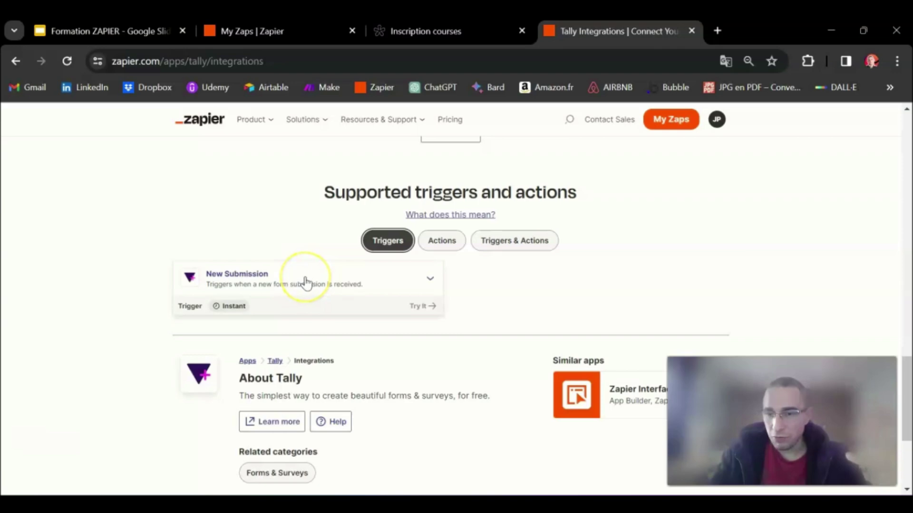
Load the copied Inscription courses form link in a new tab, then return to Zapier's integrations page
{"action": "left_click", "coordinate": [408, 31]}
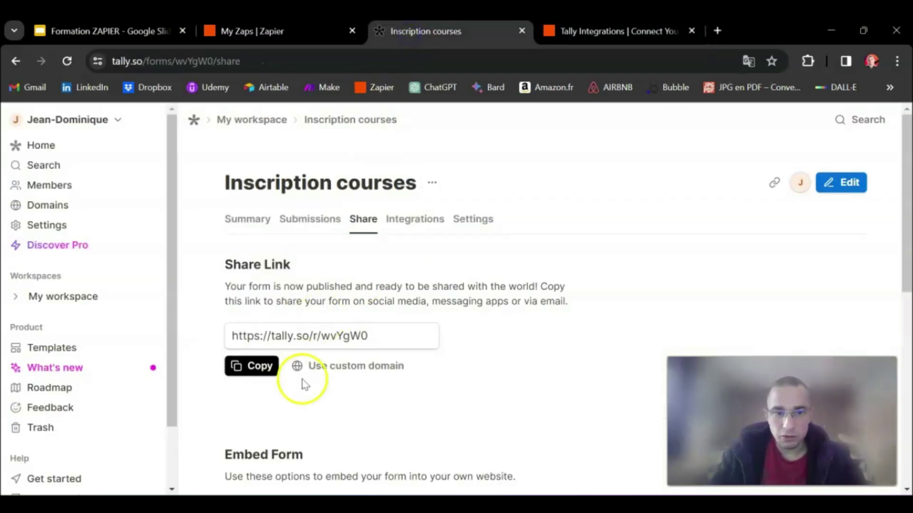
{"action": "left_click", "coordinate": [262, 367]}
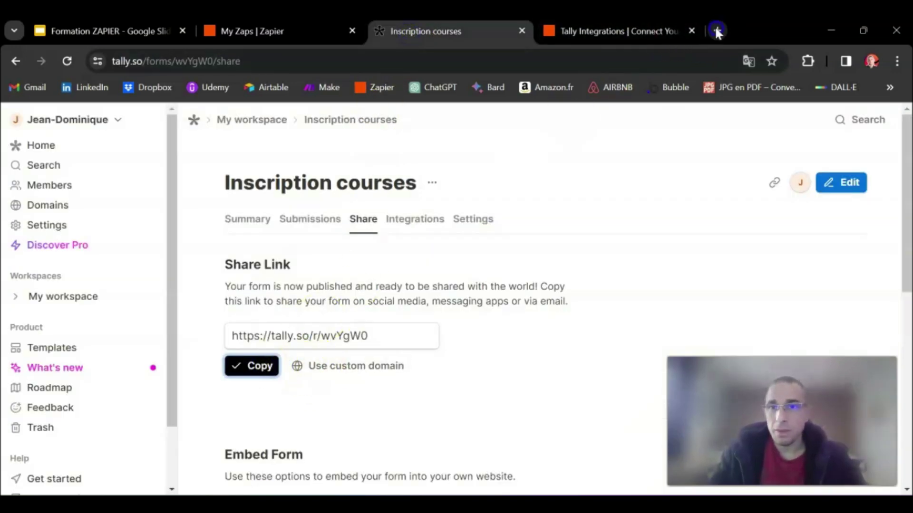
{"action": "left_click", "coordinate": [717, 30]}
{"action": "key", "text": "ctrl+v"}
{"action": "key", "text": "Return"}
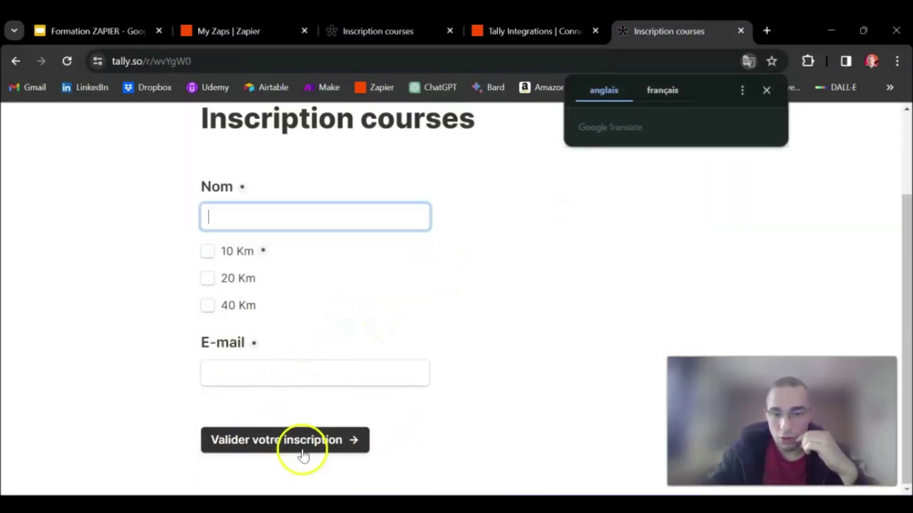
{"action": "left_click", "coordinate": [509, 30]}
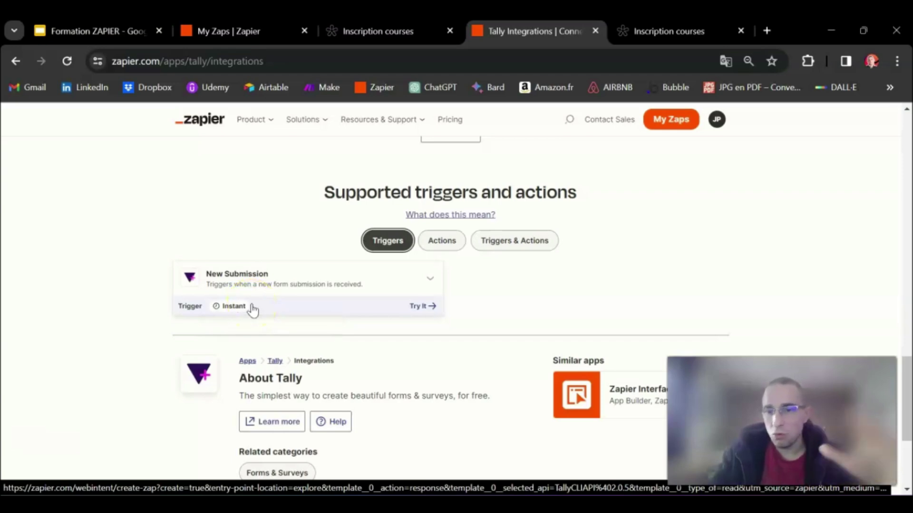
Open the 'Formulaire inscription course et envoi confirmation mail' Zap from My Zaps in the editor
{"action": "mouse_move", "coordinate": [402, 28]}
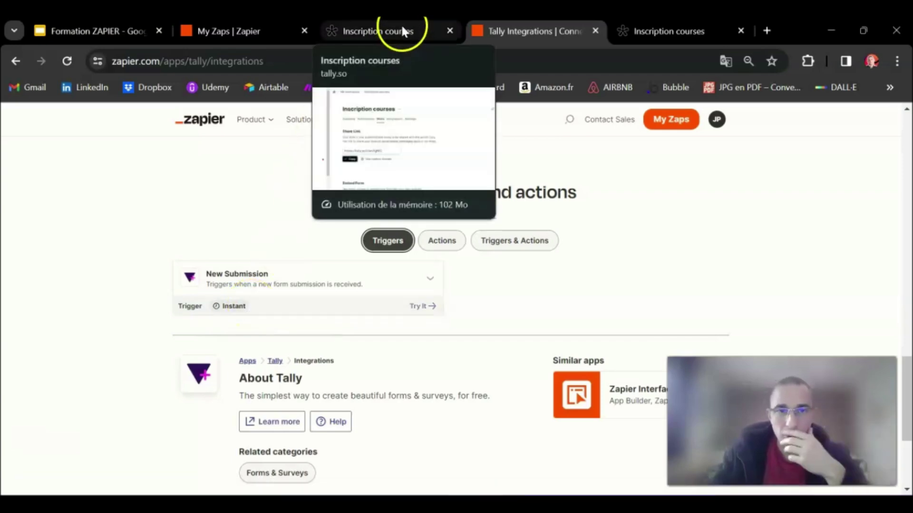
{"action": "left_click", "coordinate": [250, 29]}
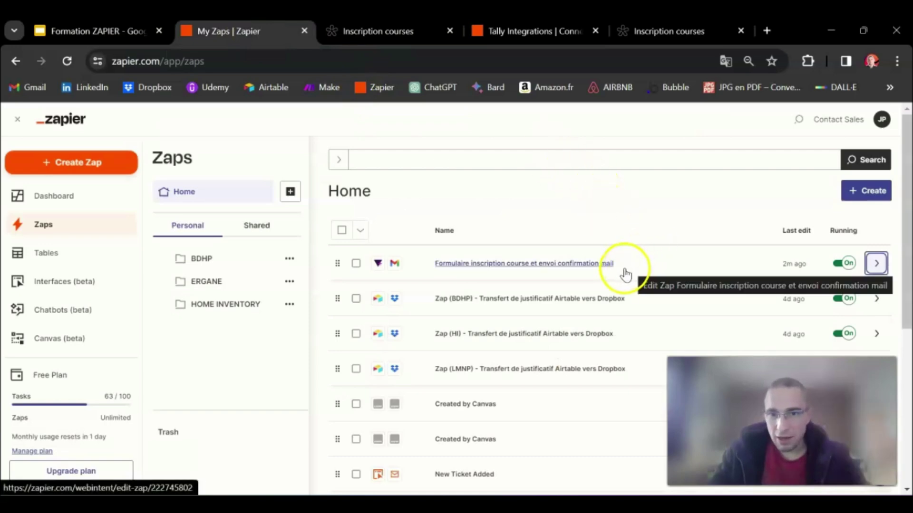
{"action": "left_click", "coordinate": [609, 269]}
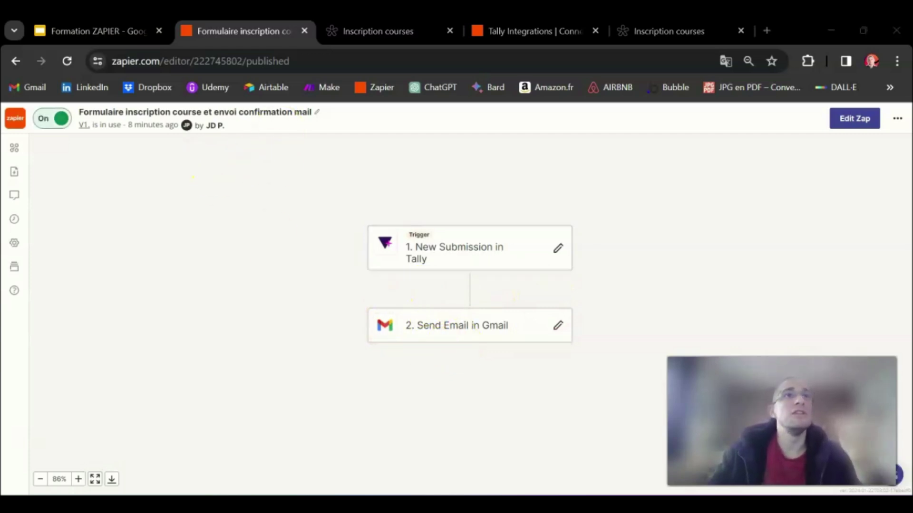
{"action": "left_click_drag", "start_coordinate": [95, 1], "coordinate": [219, 34]}
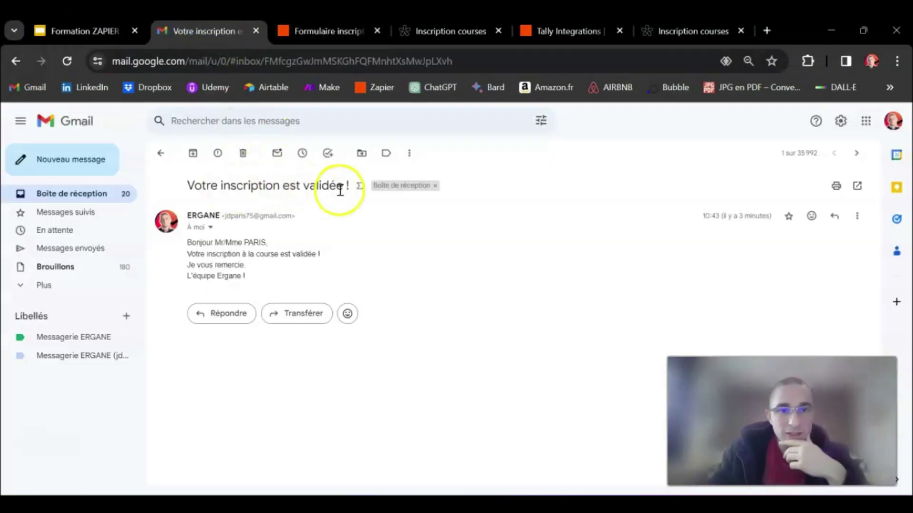
Highlight the email subject 'Votre inscription est validée !' and the greeted name, then return to the Zap editor
{"action": "left_click_drag", "start_coordinate": [351, 185], "coordinate": [194, 186]}
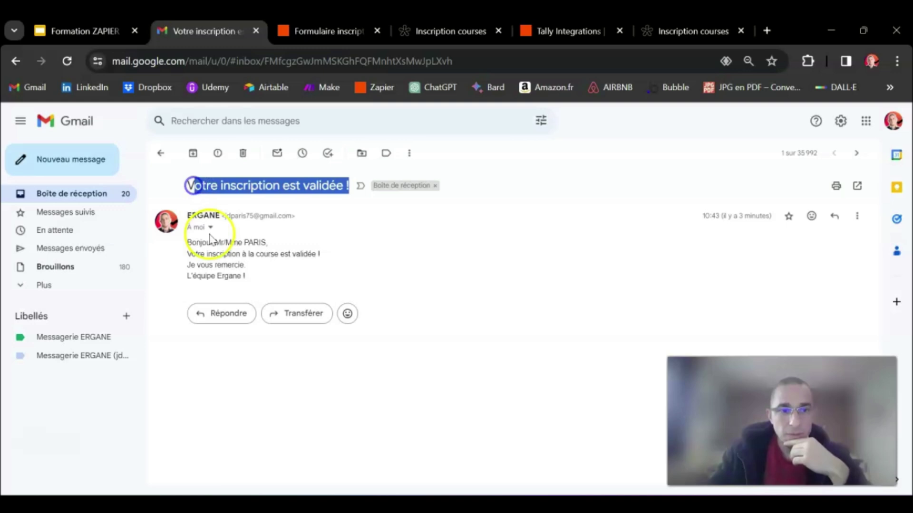
{"action": "double_click", "coordinate": [251, 243]}
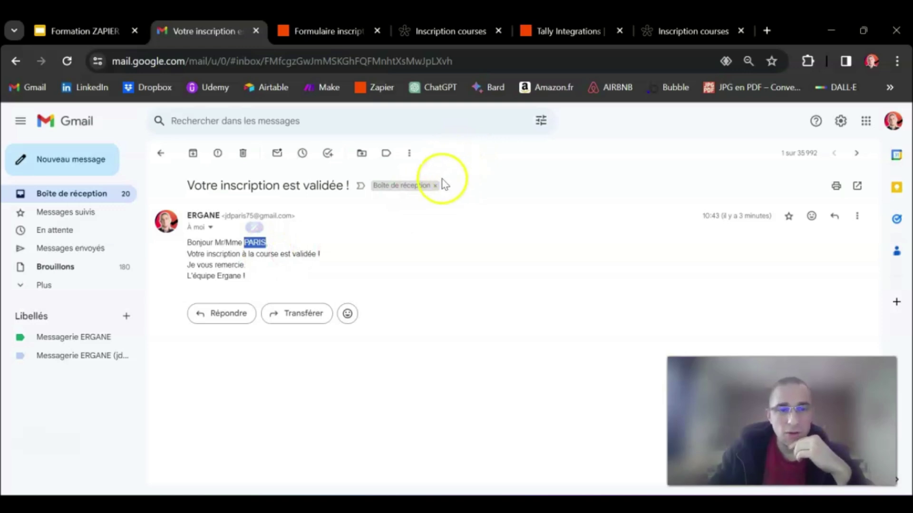
{"action": "left_click", "coordinate": [270, 242]}
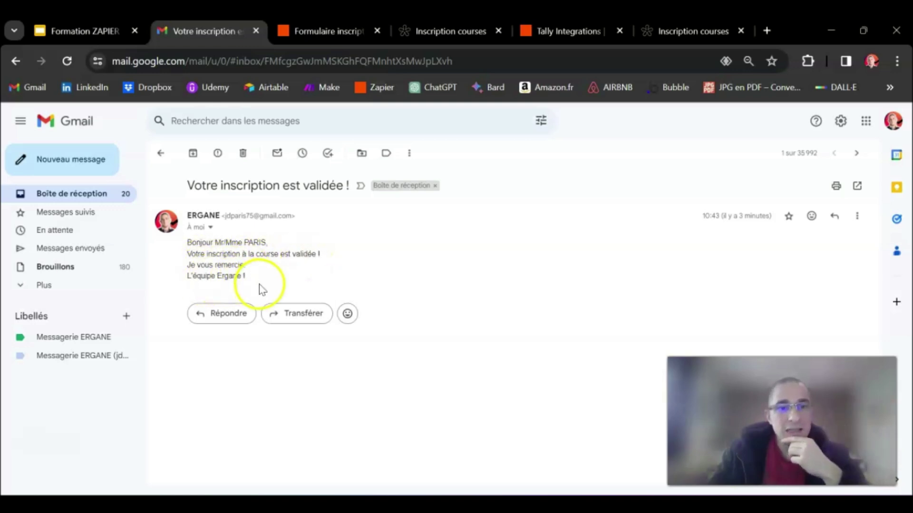
{"action": "left_click", "coordinate": [309, 32]}
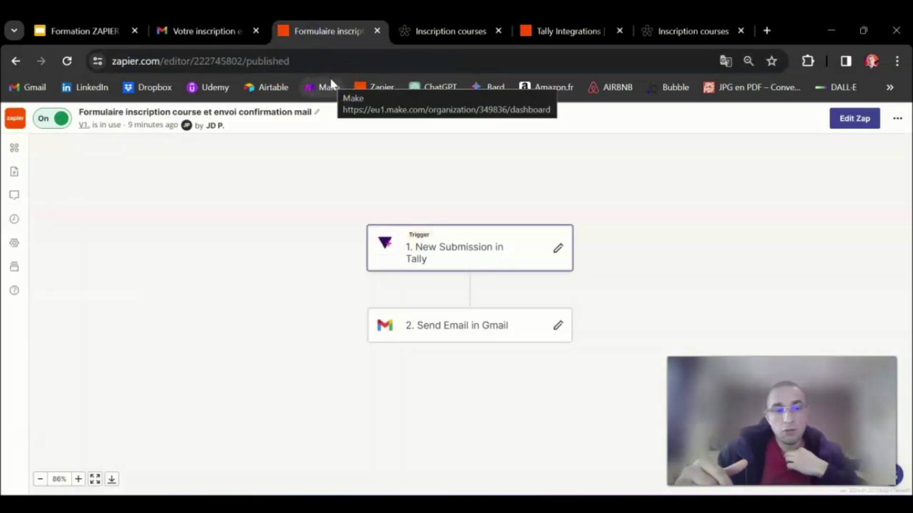